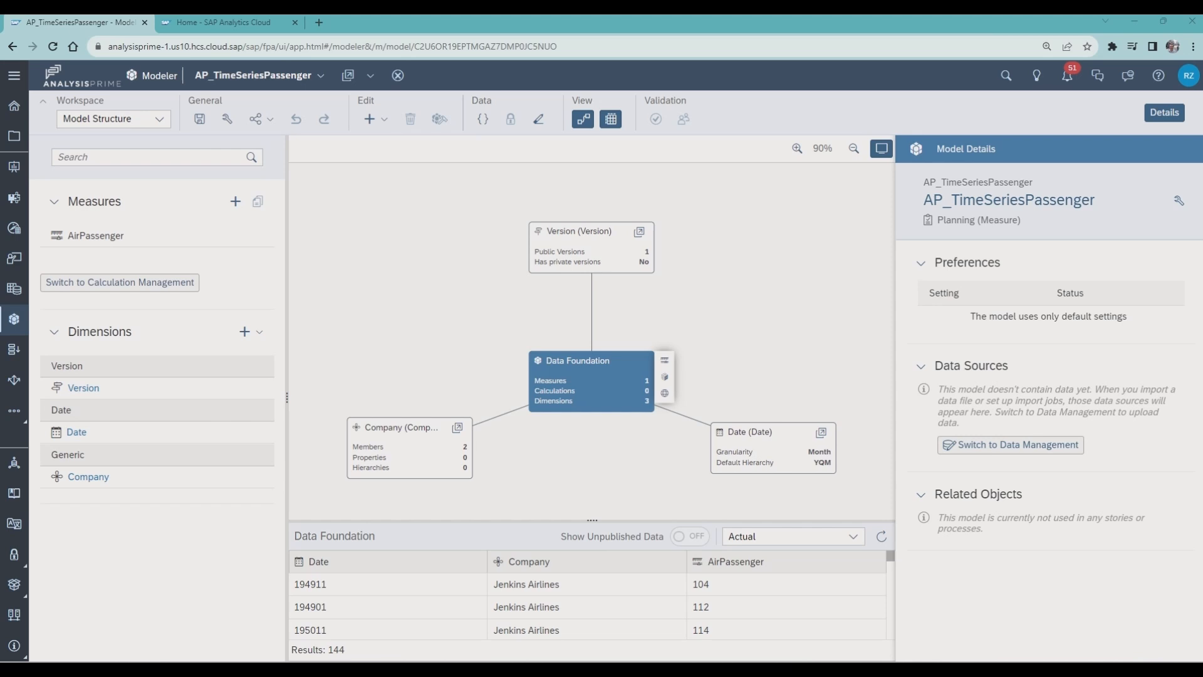
- Create a new Time Series Forecast predictive scenario named "Demo Session GPI" in My Files
{"action": "key", "text": "ctrl+Tab"}
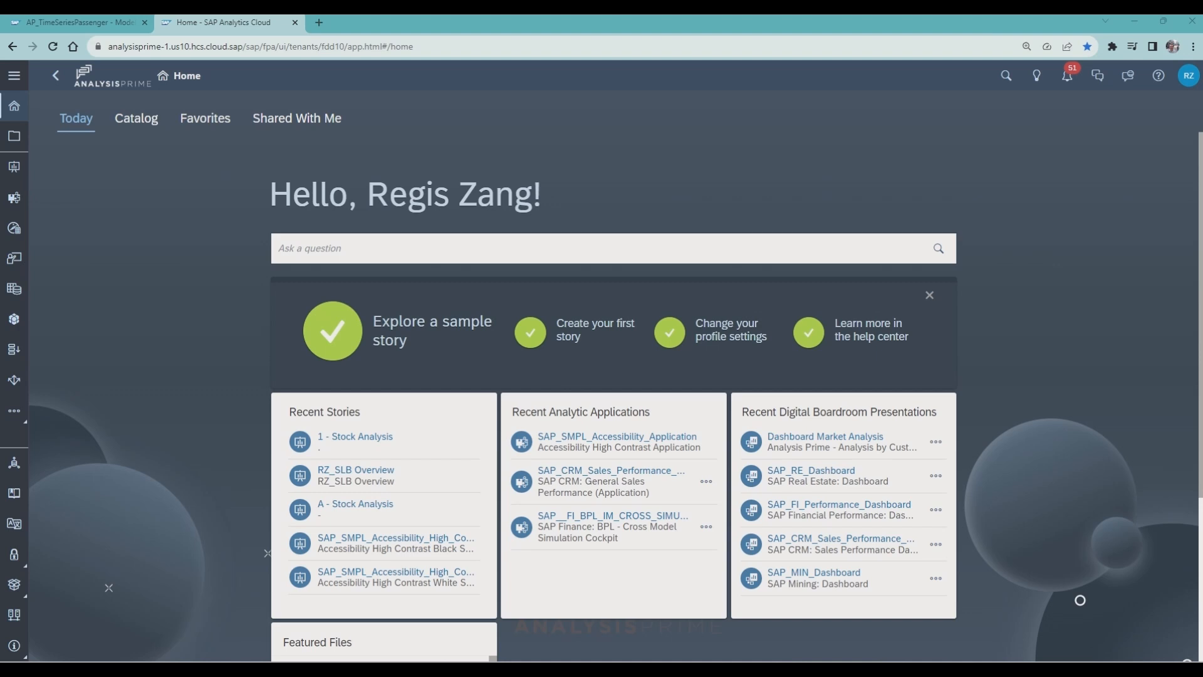
{"action": "left_click", "coordinate": [15, 414]}
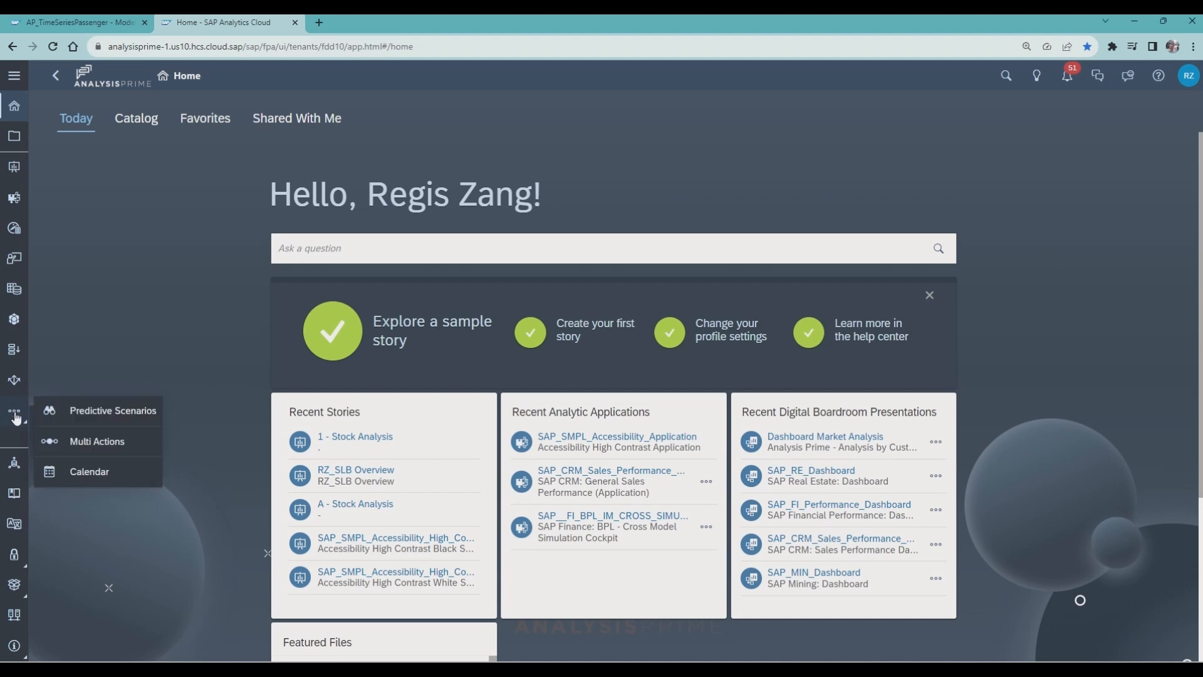
{"action": "left_click", "coordinate": [84, 413]}
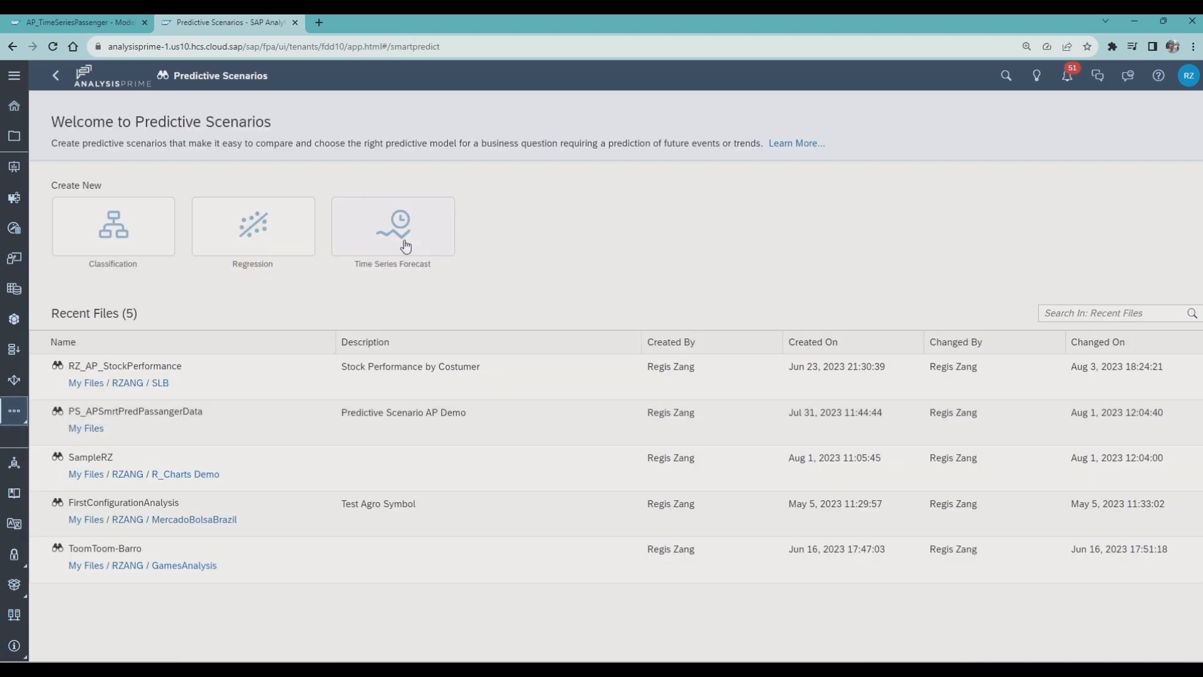
{"action": "left_click", "coordinate": [403, 235]}
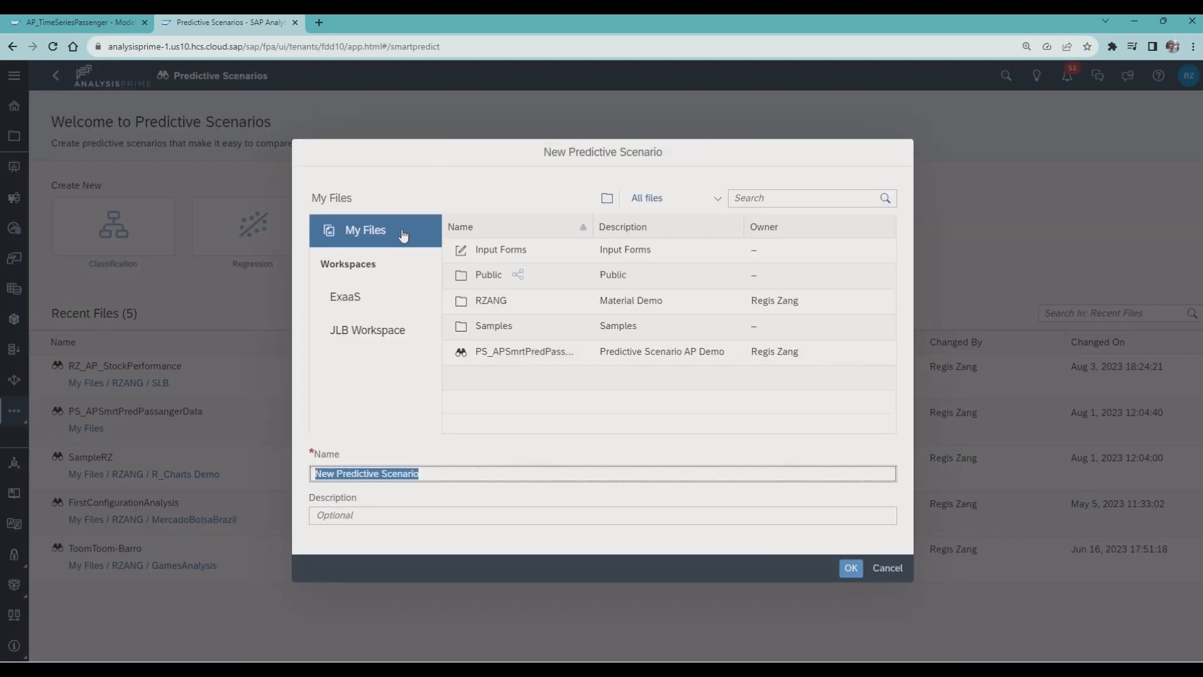
{"action": "type", "text": "Demo Session"}
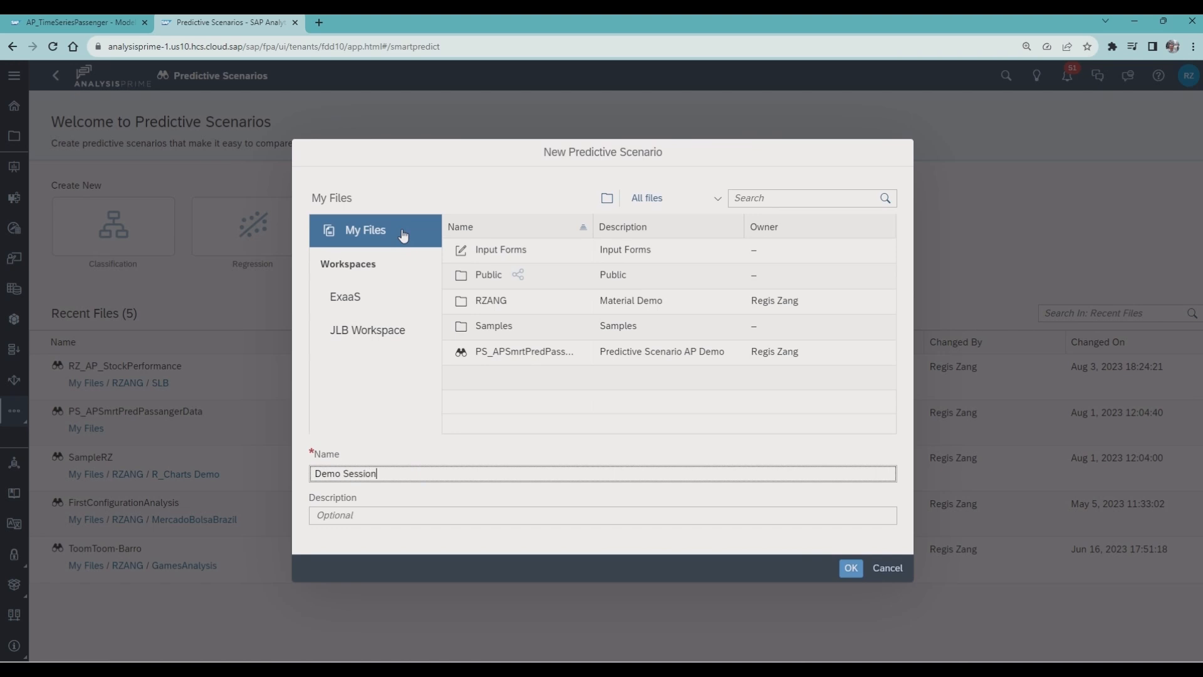
{"action": "type", "text": " GPI"}
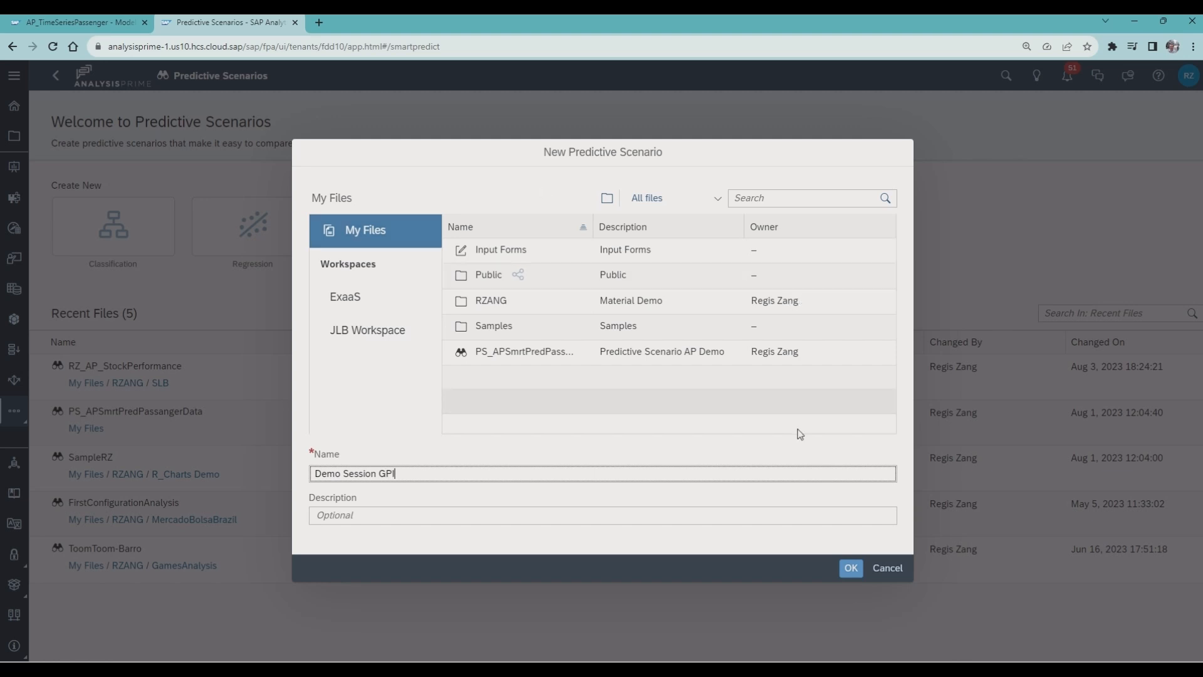
{"action": "left_click", "coordinate": [849, 569]}
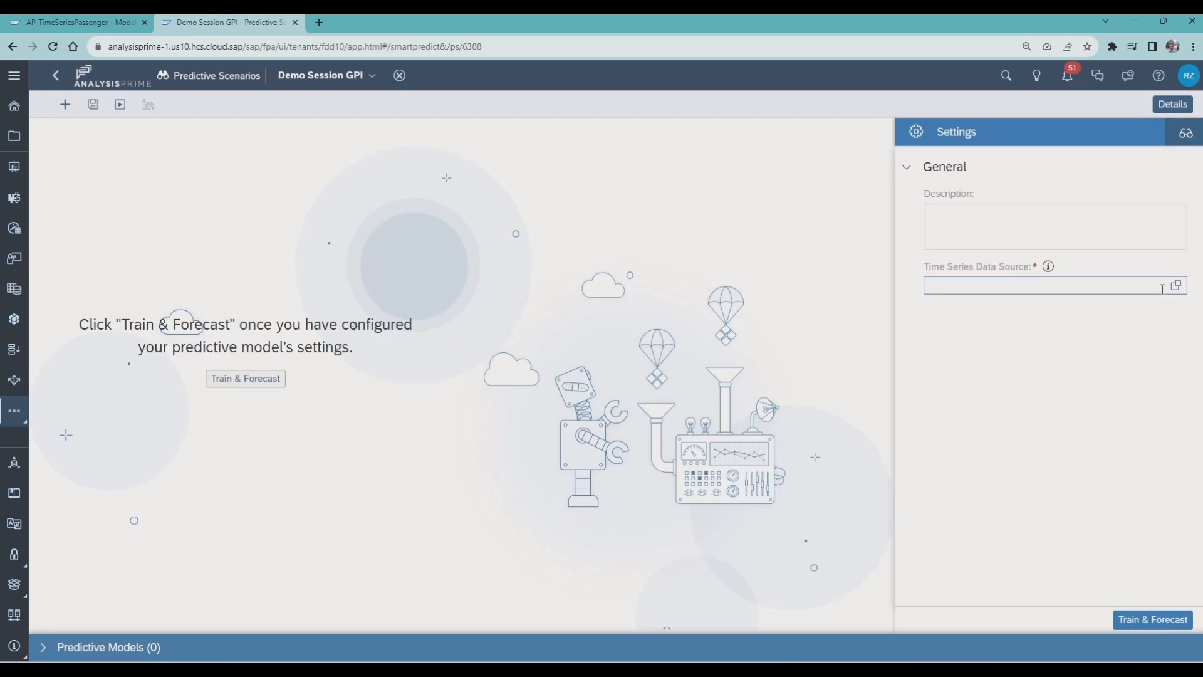
- Configure the model with AP_TimeSeriesPassenger as the time series data source, AirPassenger as the target measure and Date as the date
{"action": "left_click", "coordinate": [1177, 286]}
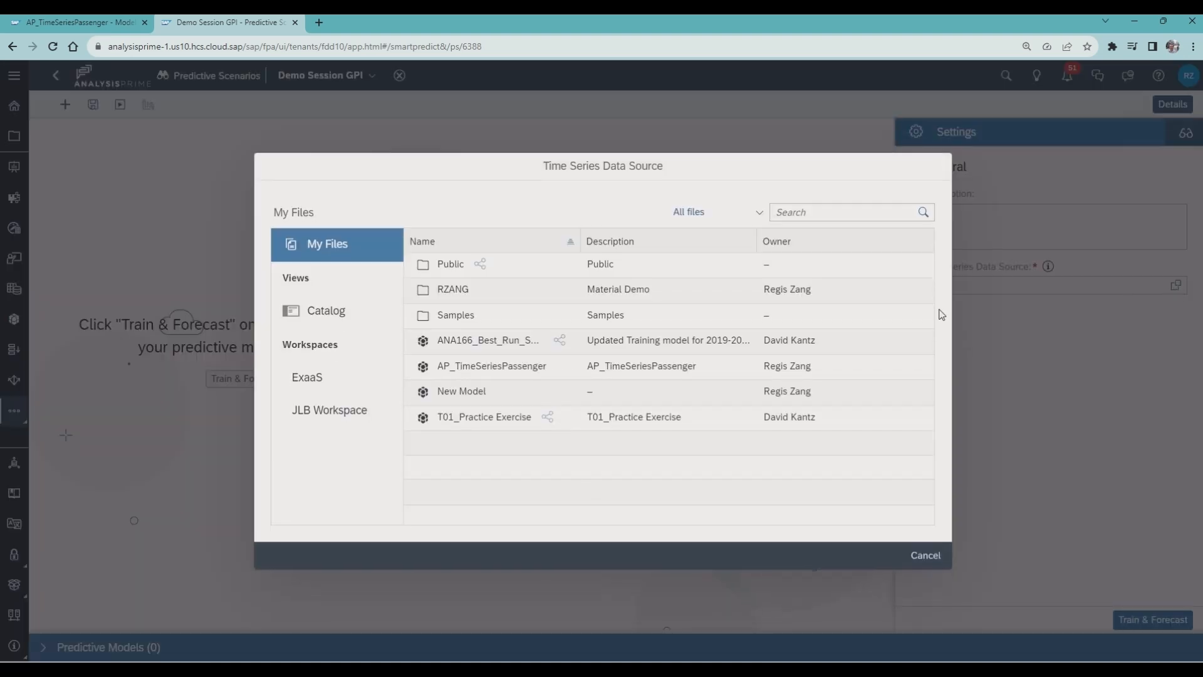
{"action": "left_click", "coordinate": [510, 366]}
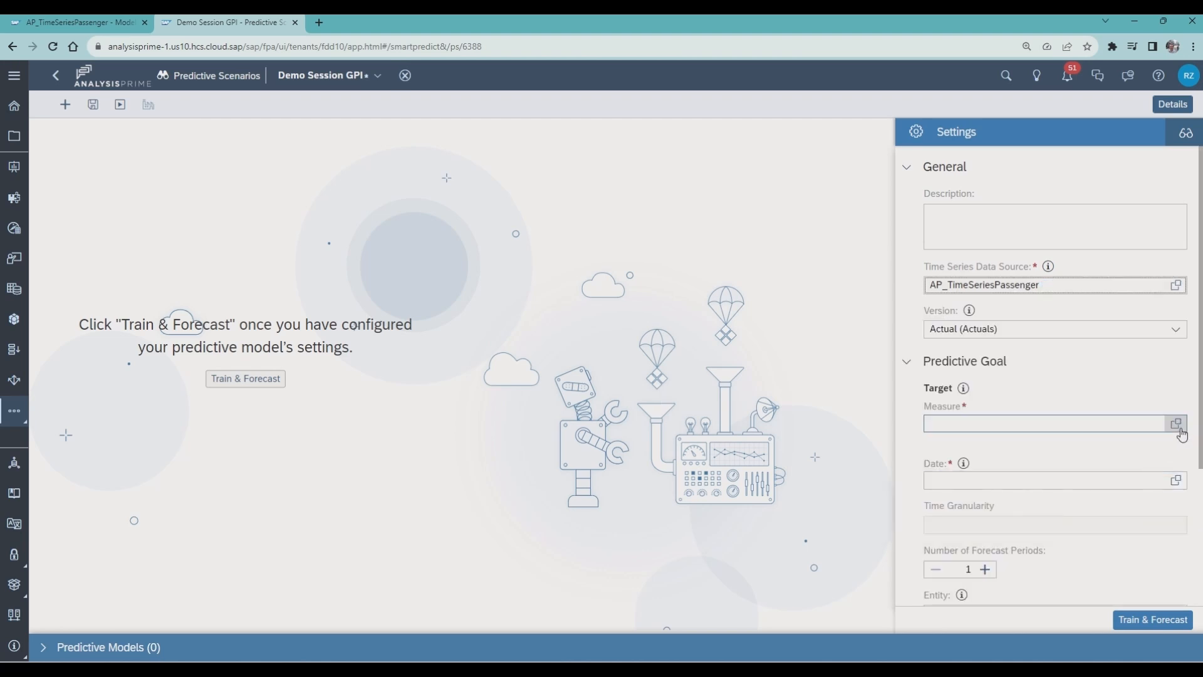
{"action": "left_click", "coordinate": [1177, 425]}
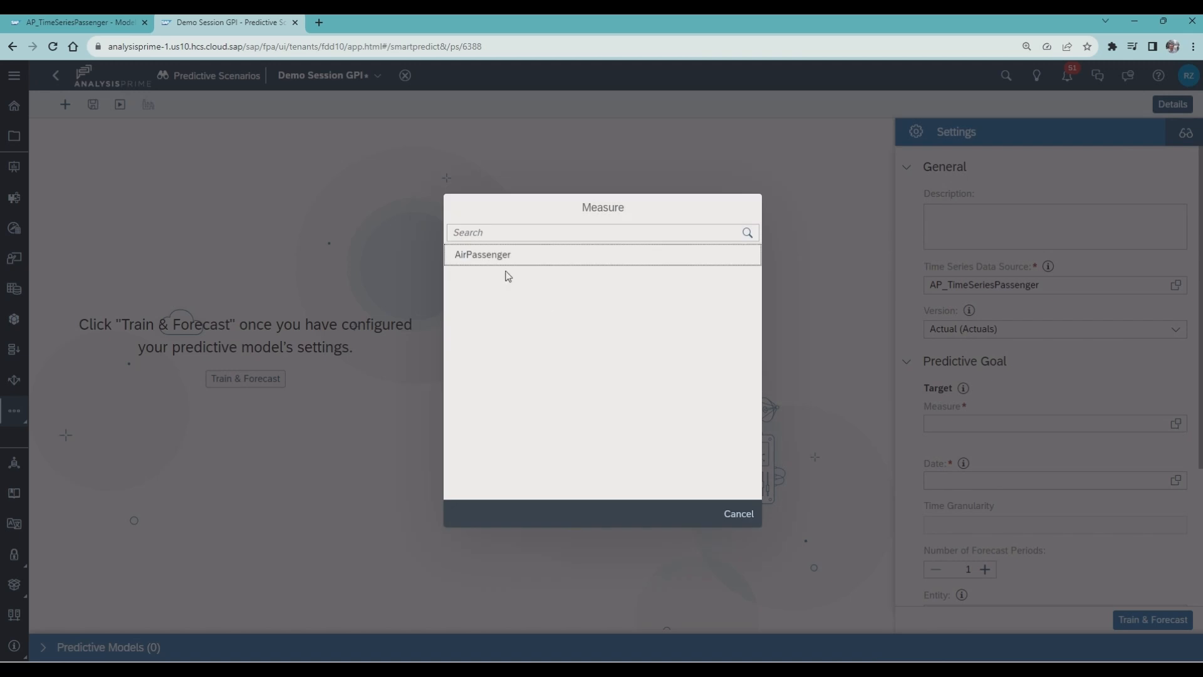
{"action": "left_click", "coordinate": [487, 262]}
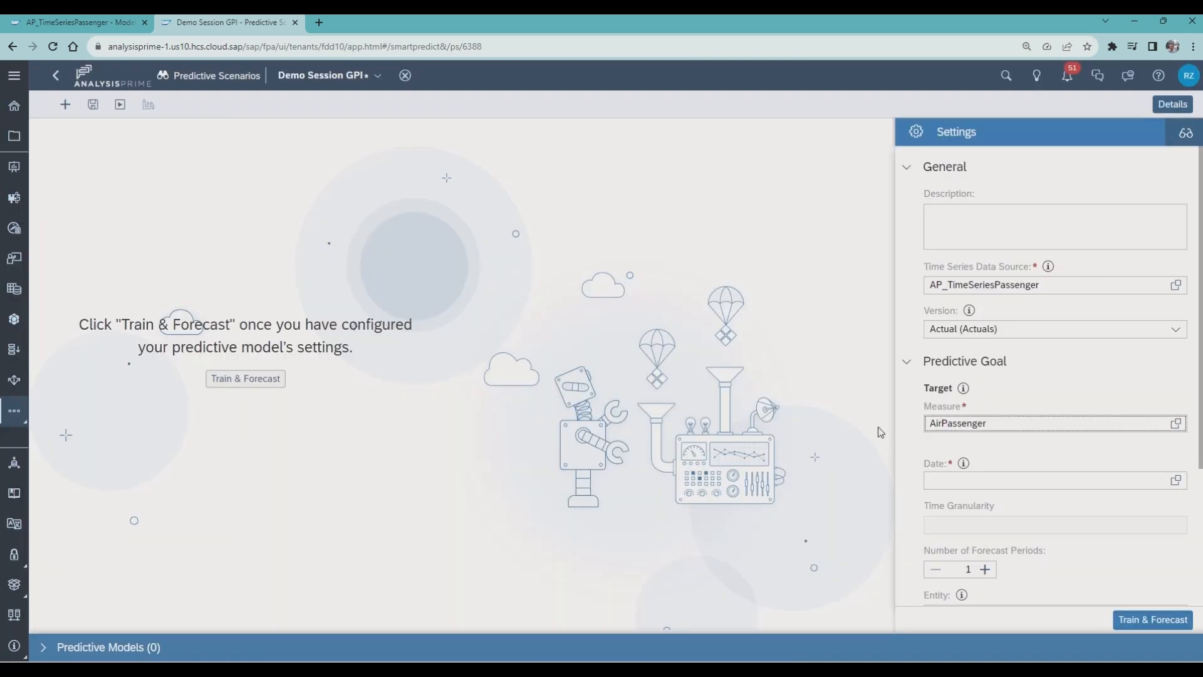
{"action": "scroll", "coordinate": [1198, 446], "scroll_direction": "down", "scroll_amount": 1}
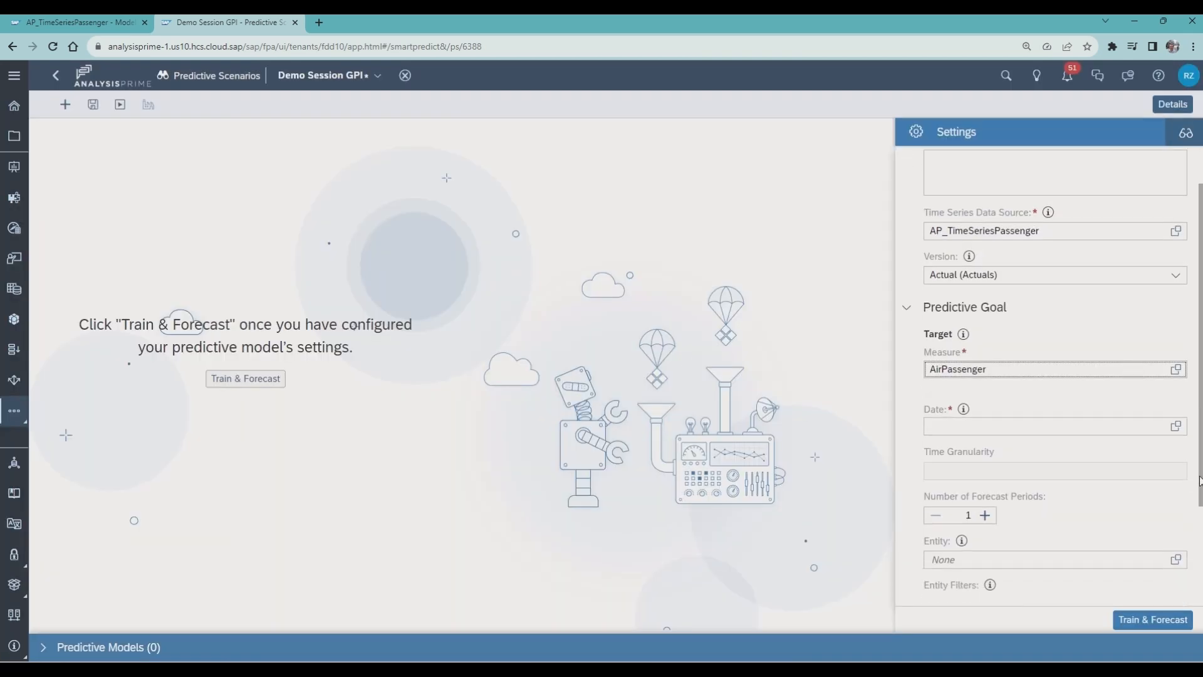
{"action": "left_click", "coordinate": [1178, 428]}
{"action": "left_click", "coordinate": [498, 263]}
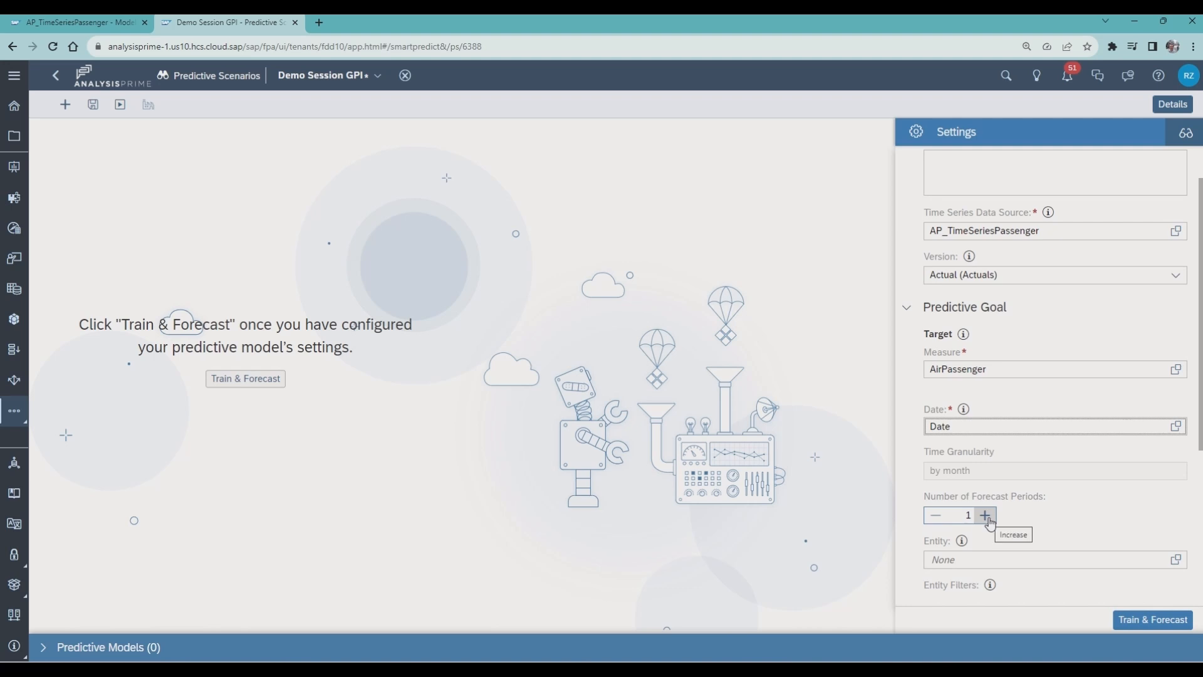
- Set the number of forecast periods to 12, and train and forecast the predictive model
{"action": "left_click", "coordinate": [986, 517]}
{"action": "left_click", "coordinate": [986, 517]}
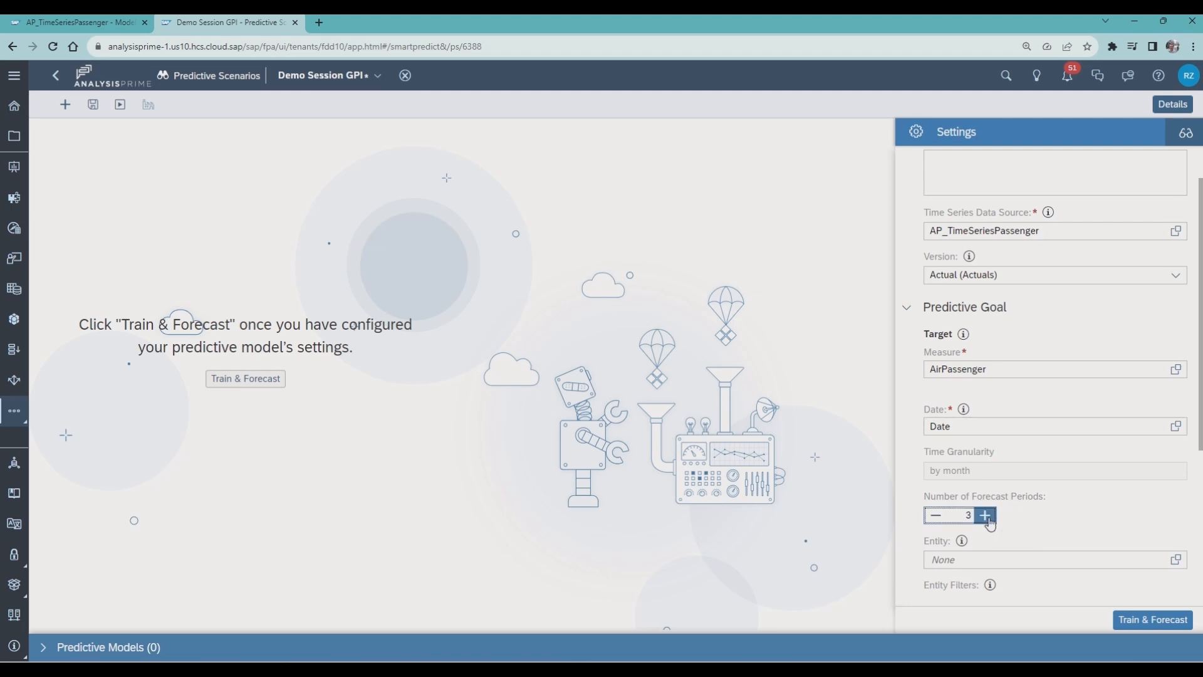
{"action": "left_click", "coordinate": [987, 517]}
{"action": "left_click", "coordinate": [987, 518]}
{"action": "left_click", "coordinate": [986, 517]}
{"action": "left_click", "coordinate": [987, 517]}
{"action": "left_click", "coordinate": [986, 517]}
{"action": "left_click", "coordinate": [987, 518]}
{"action": "left_click", "coordinate": [986, 518]}
{"action": "scroll", "coordinate": [1171, 549], "scroll_direction": "down", "scroll_amount": 3}
{"action": "left_click", "coordinate": [1152, 620]}
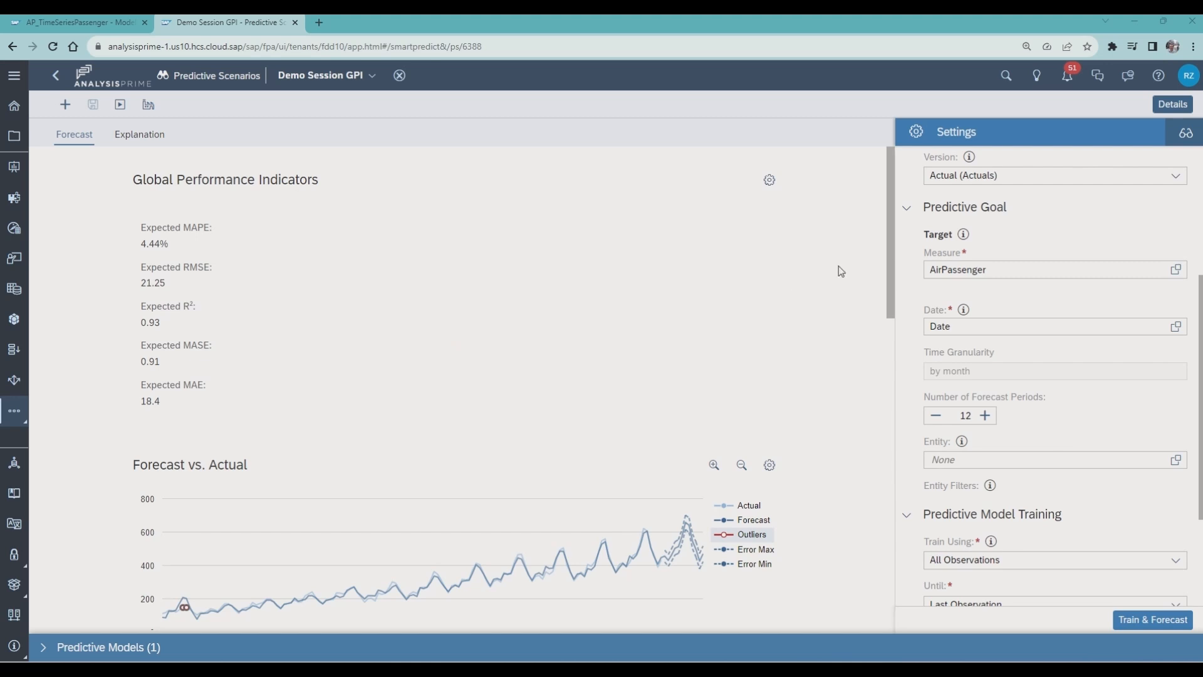
- Limit the Global Performance Indicators to Expected MAPE and Expected R² by removing Expected MAE, Expected MASE and Expected RMSE
{"action": "left_click_drag", "start_coordinate": [890, 257], "coordinate": [881, 225]}
{"action": "left_click", "coordinate": [769, 181]}
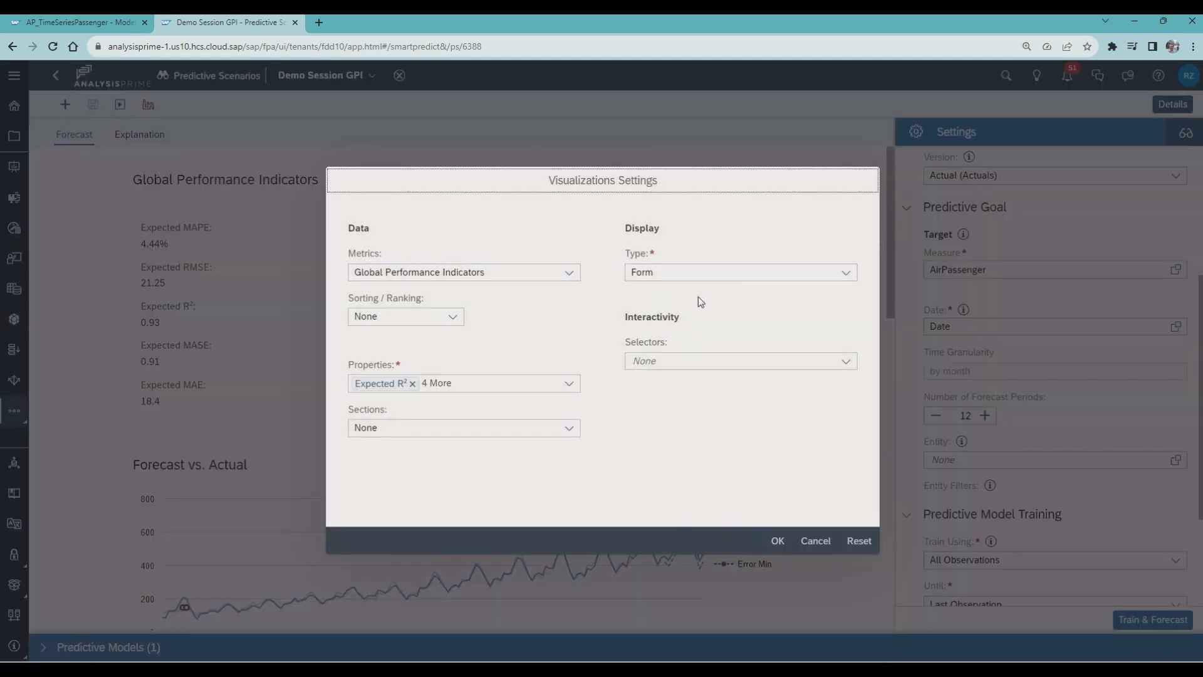
{"action": "left_click", "coordinate": [498, 383]}
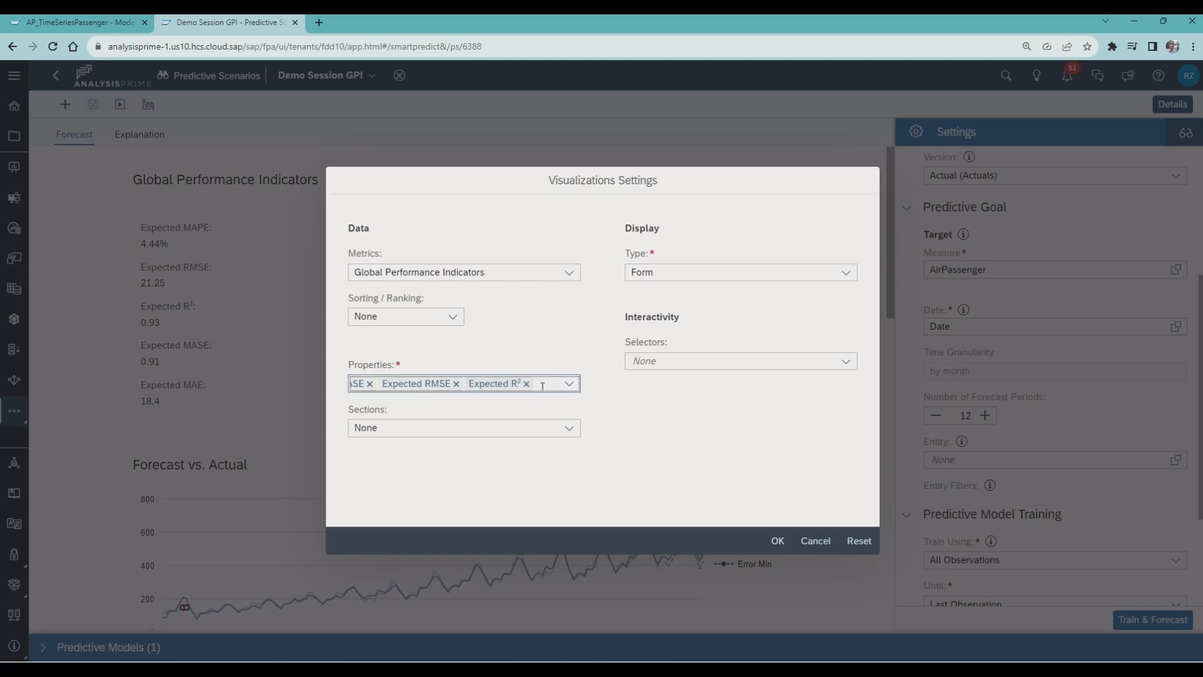
{"action": "left_click", "coordinate": [569, 385]}
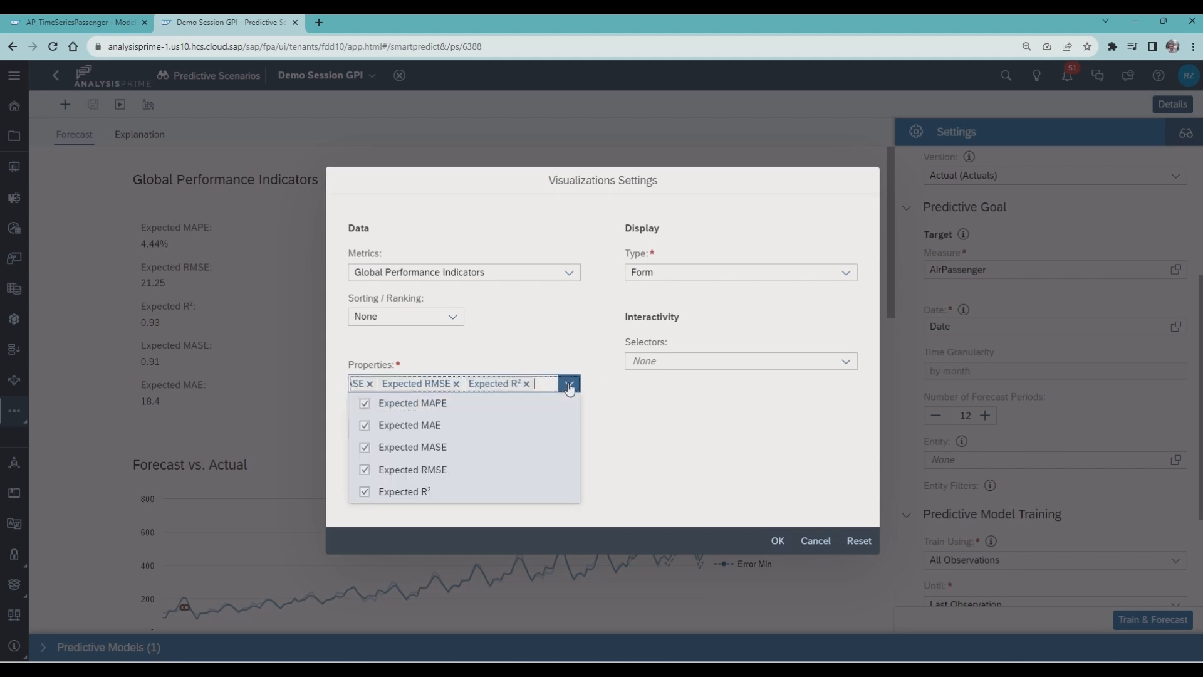
{"action": "left_click", "coordinate": [364, 425]}
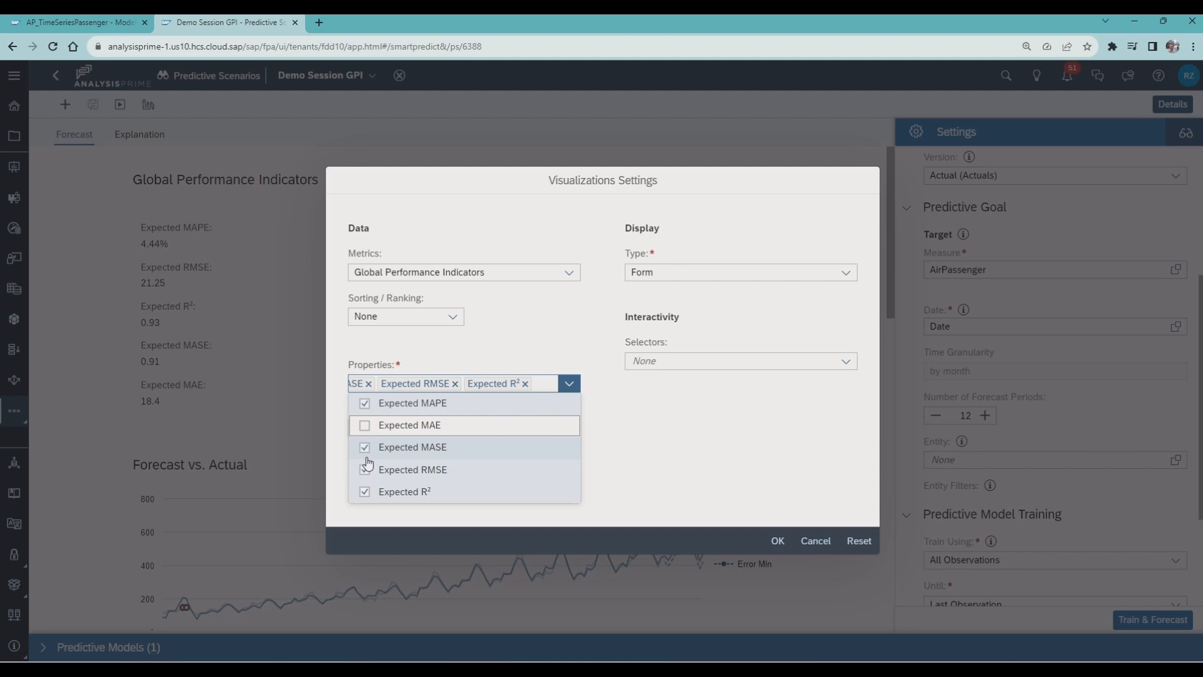
{"action": "left_click", "coordinate": [365, 448]}
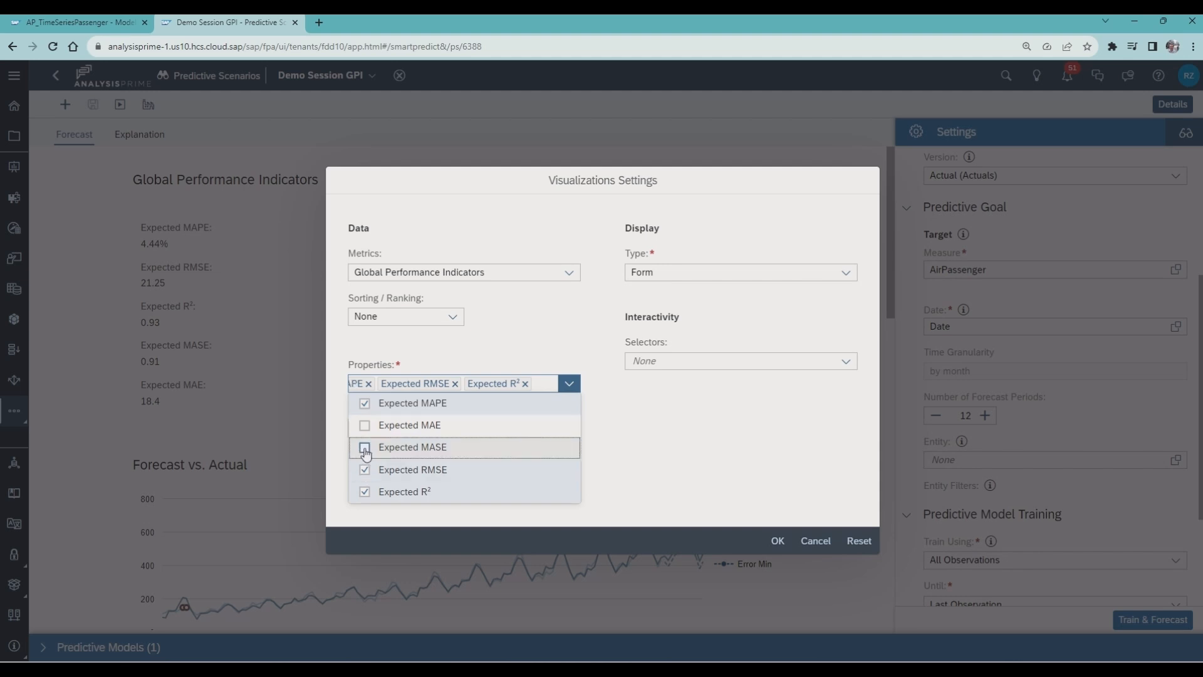
{"action": "left_click", "coordinate": [366, 471]}
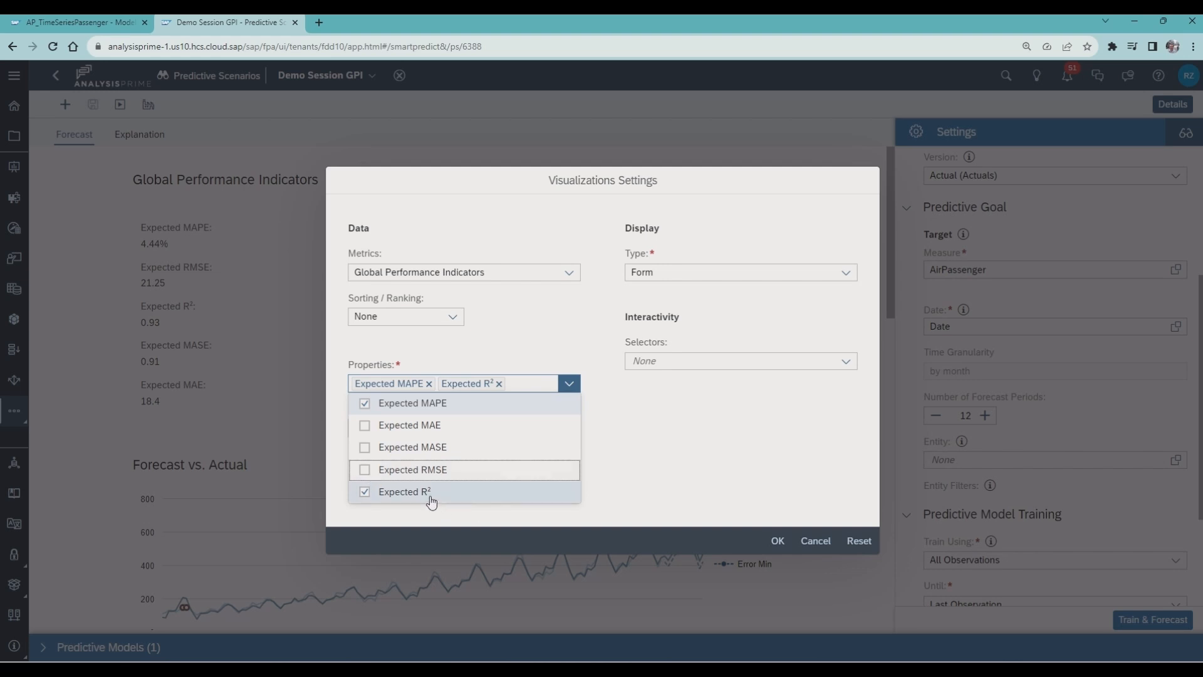
{"action": "left_click", "coordinate": [634, 468]}
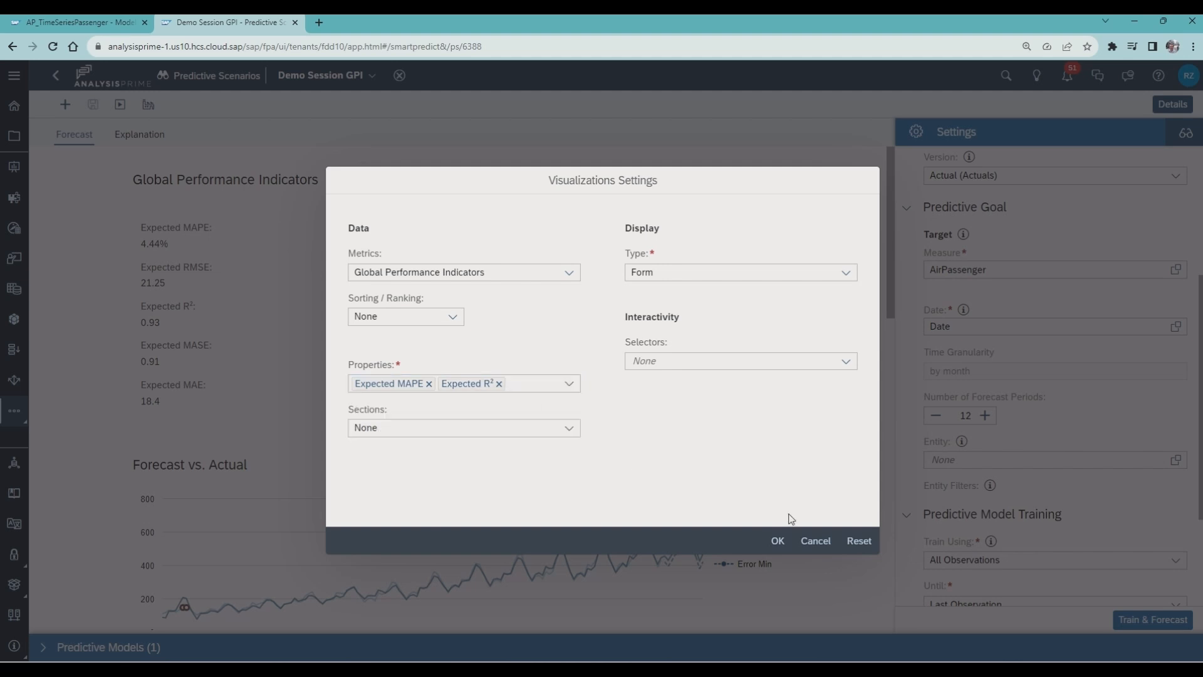
{"action": "left_click", "coordinate": [777, 543]}
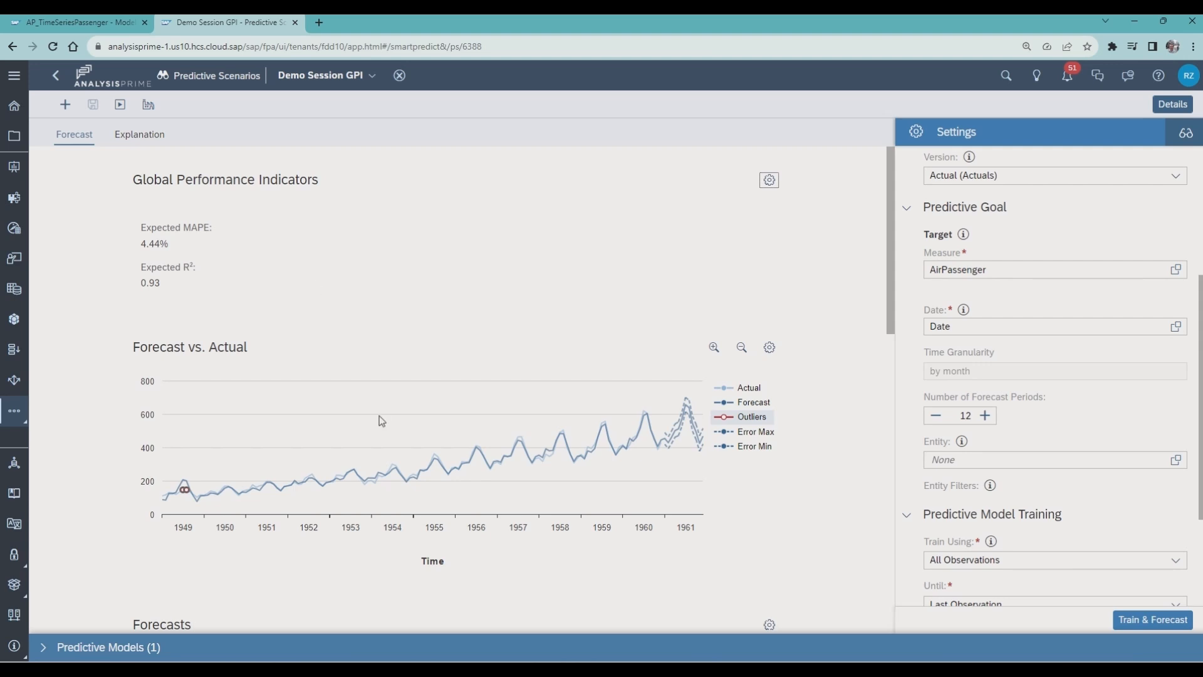
- Change the display type of the Global Performance Indicators visualization to Table
{"action": "scroll", "coordinate": [378, 416], "scroll_direction": "down", "scroll_amount": 7}
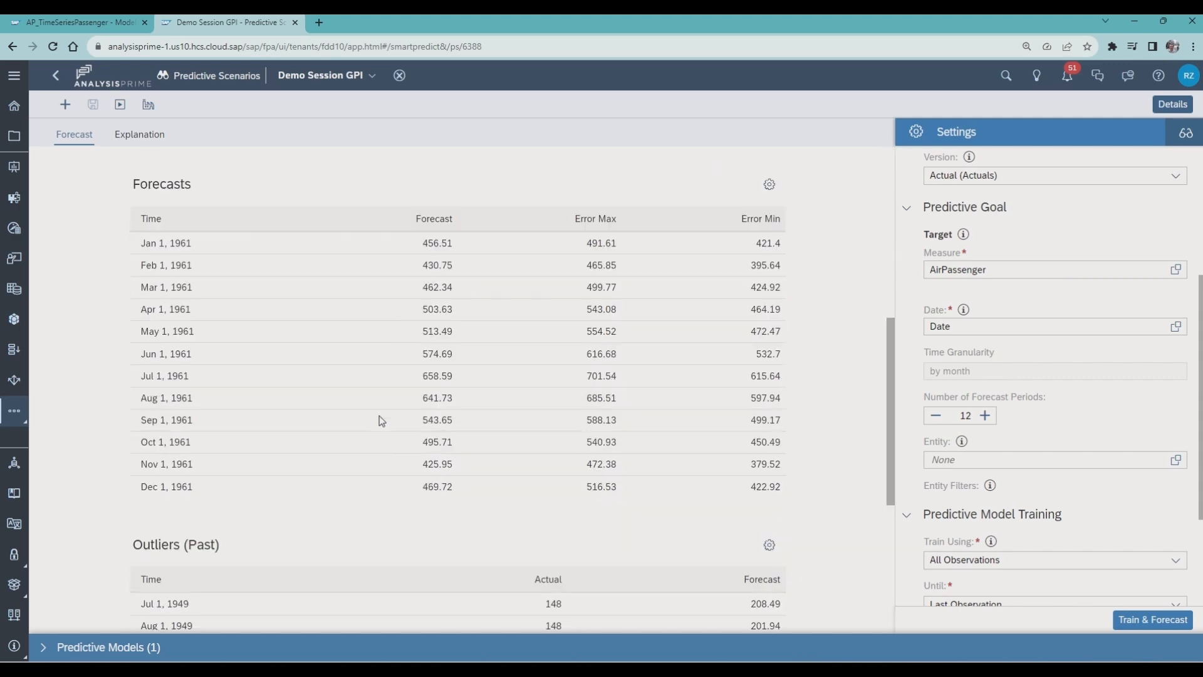
{"action": "scroll", "coordinate": [378, 415], "scroll_direction": "up", "scroll_amount": 7}
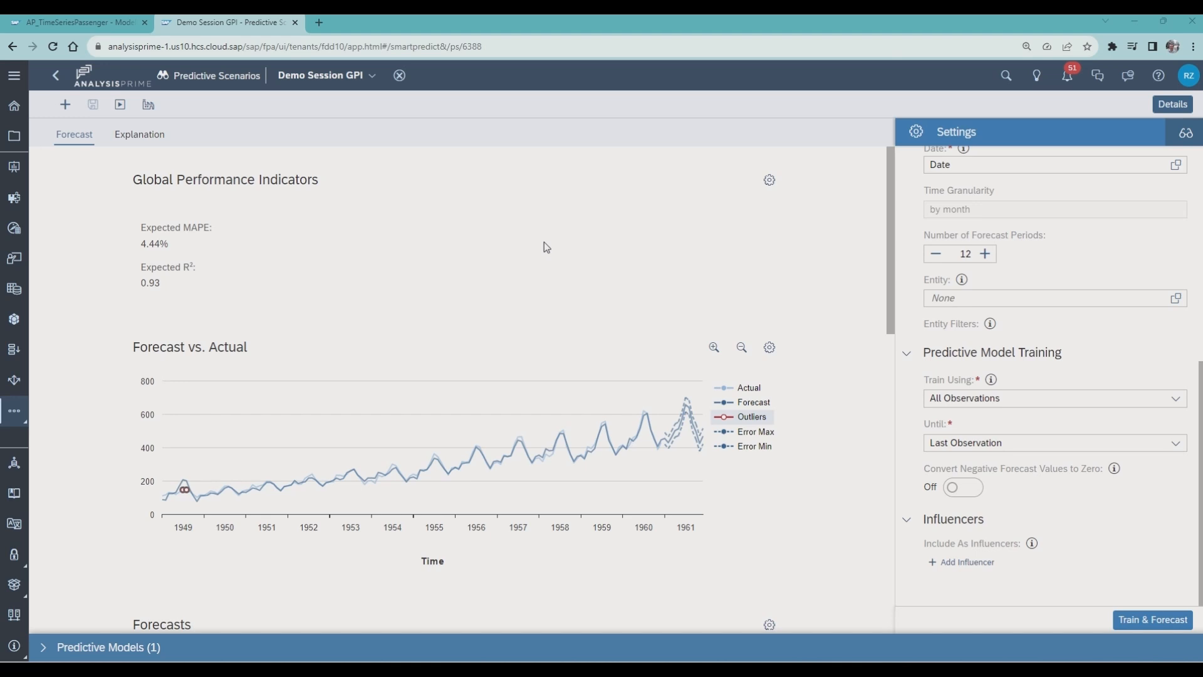
{"action": "left_click", "coordinate": [768, 182]}
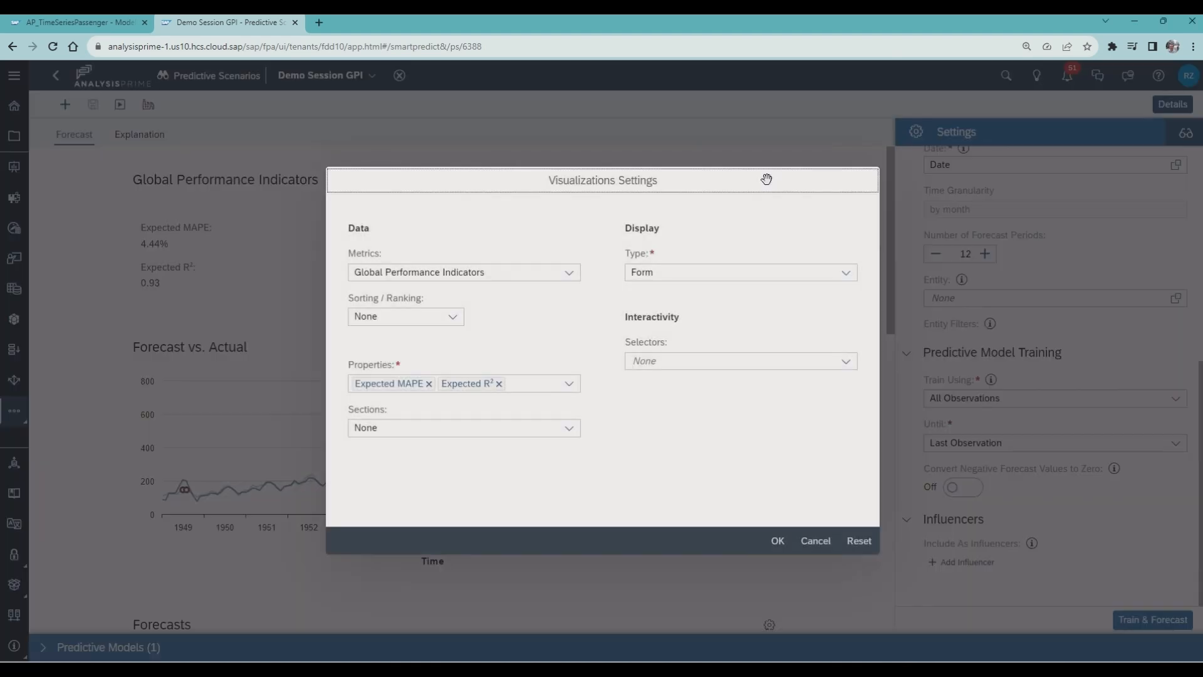
{"action": "left_click", "coordinate": [848, 275]}
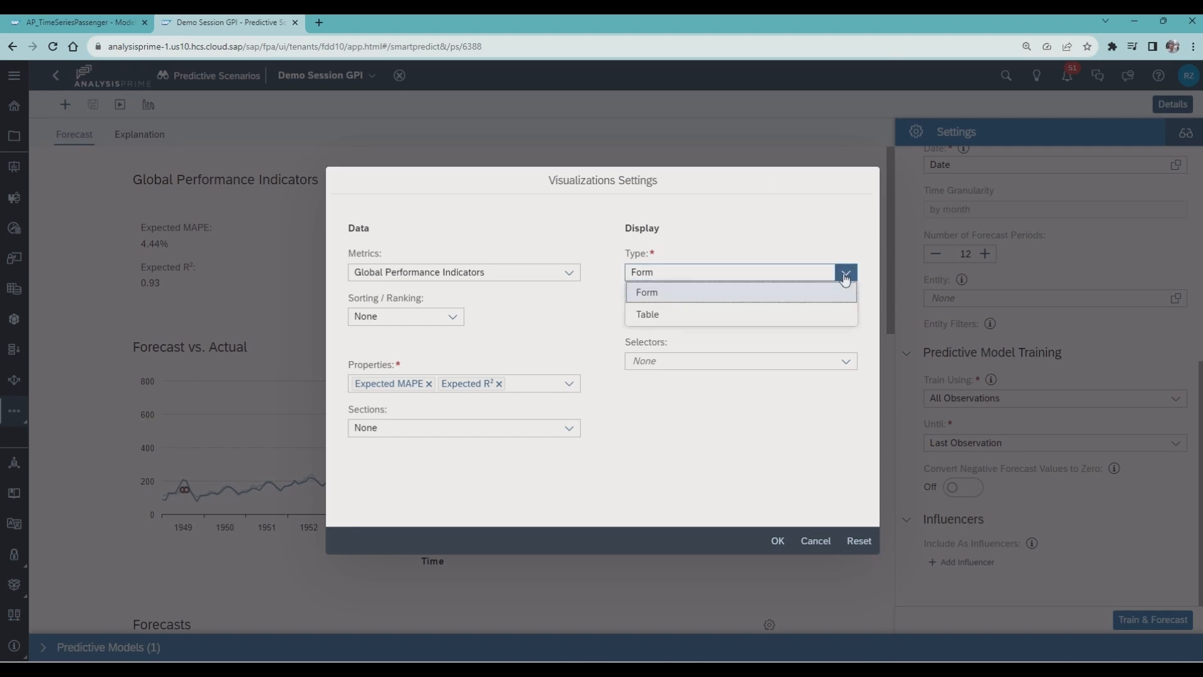
{"action": "left_click", "coordinate": [712, 316]}
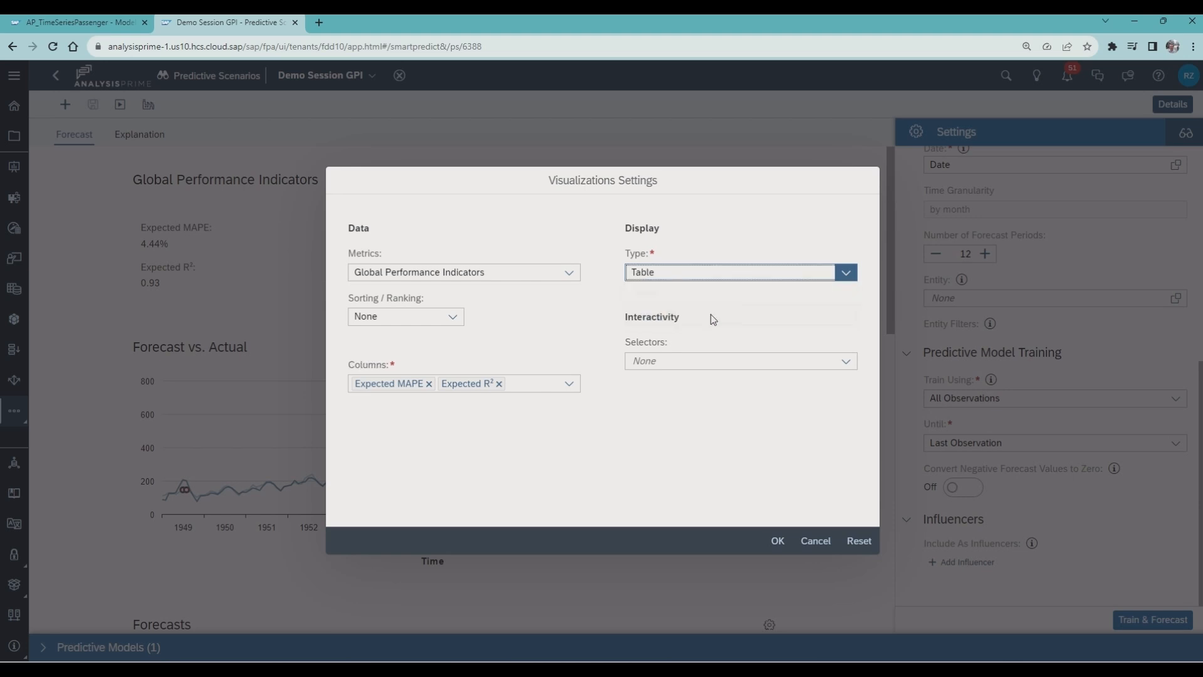
- Add the Expected MAE, Expected MASE and Expected RMSE columns to the indicators table and apply the visualization settings
{"action": "left_click", "coordinate": [544, 383]}
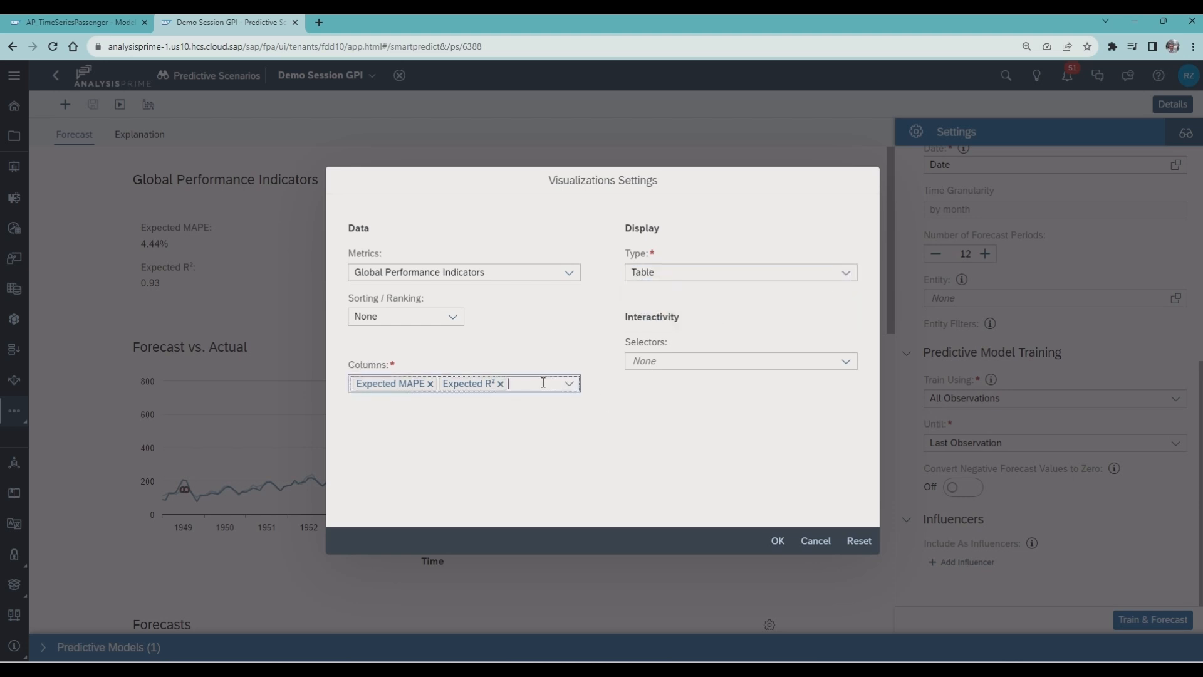
{"action": "left_click", "coordinate": [569, 384]}
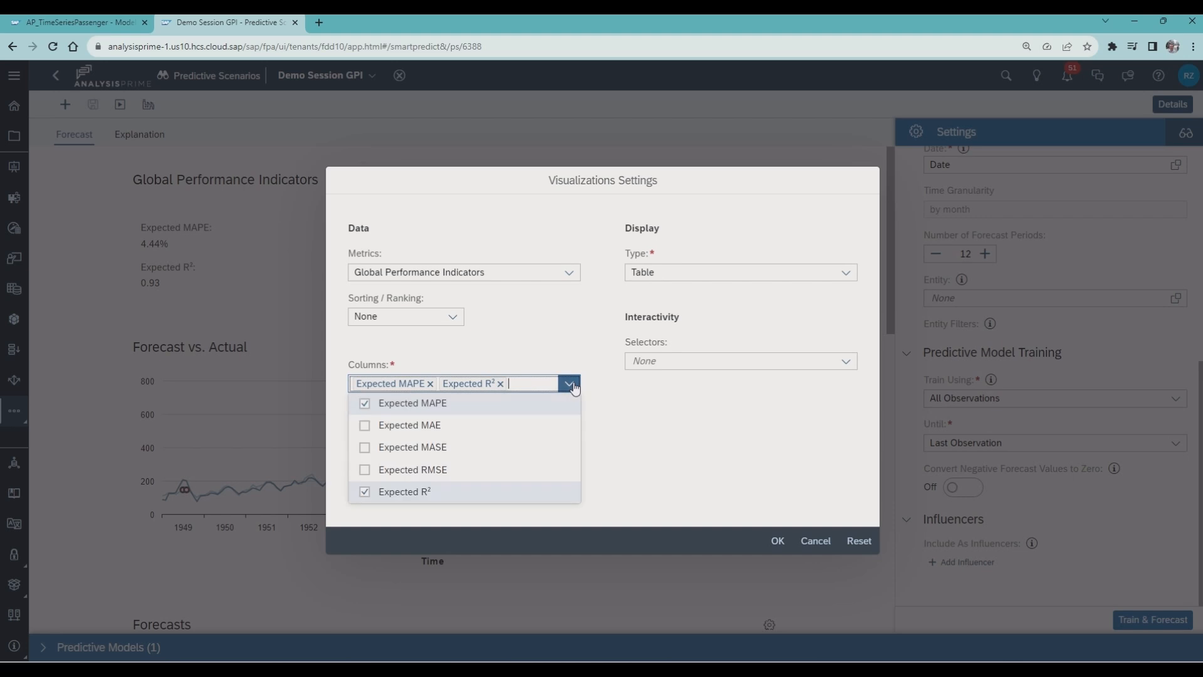
{"action": "left_click", "coordinate": [364, 425]}
{"action": "left_click", "coordinate": [364, 448]}
{"action": "left_click", "coordinate": [364, 470]}
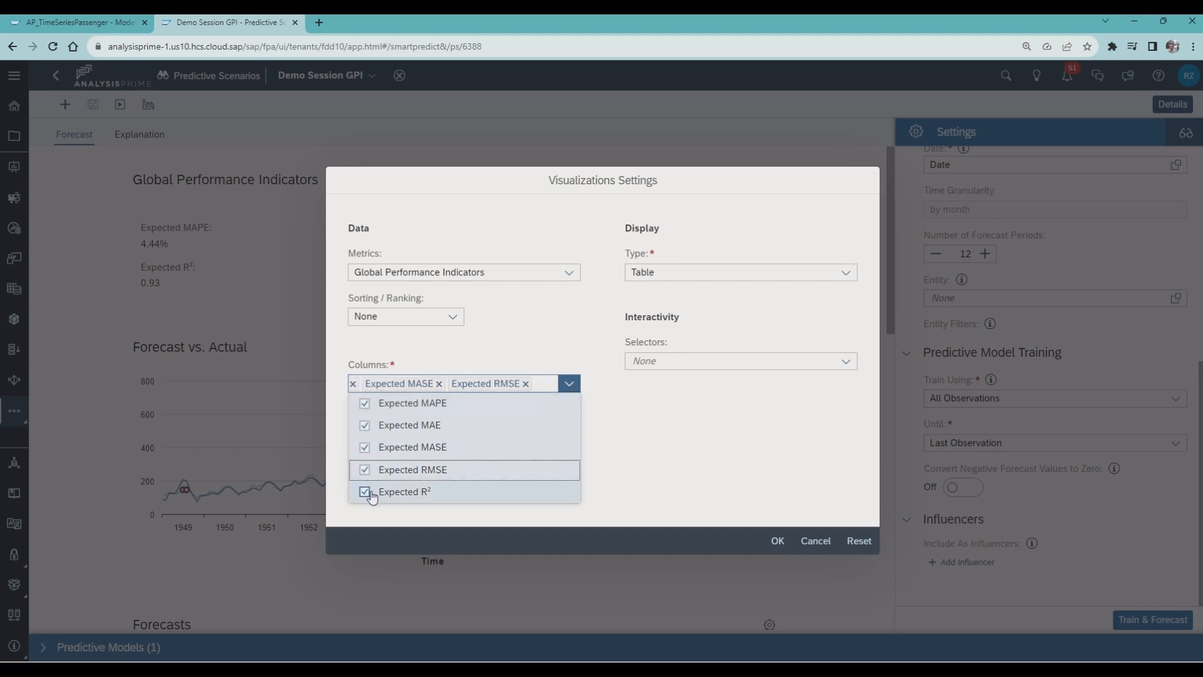
{"action": "left_click", "coordinate": [643, 448]}
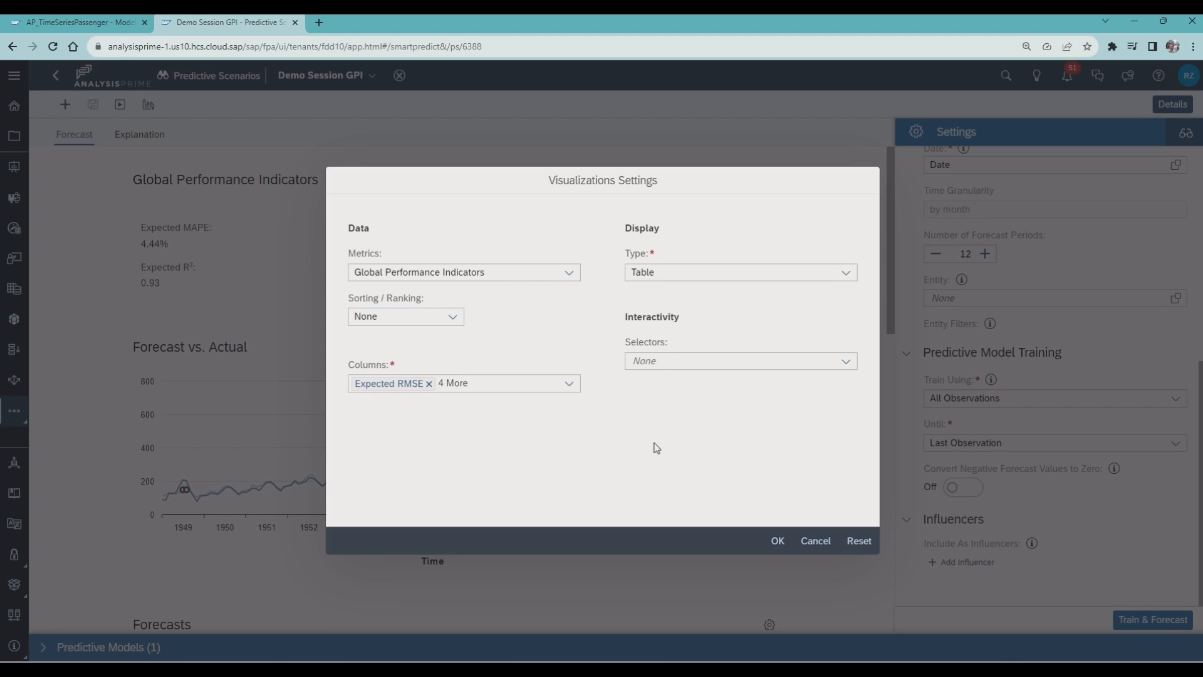
{"action": "left_click", "coordinate": [778, 541]}
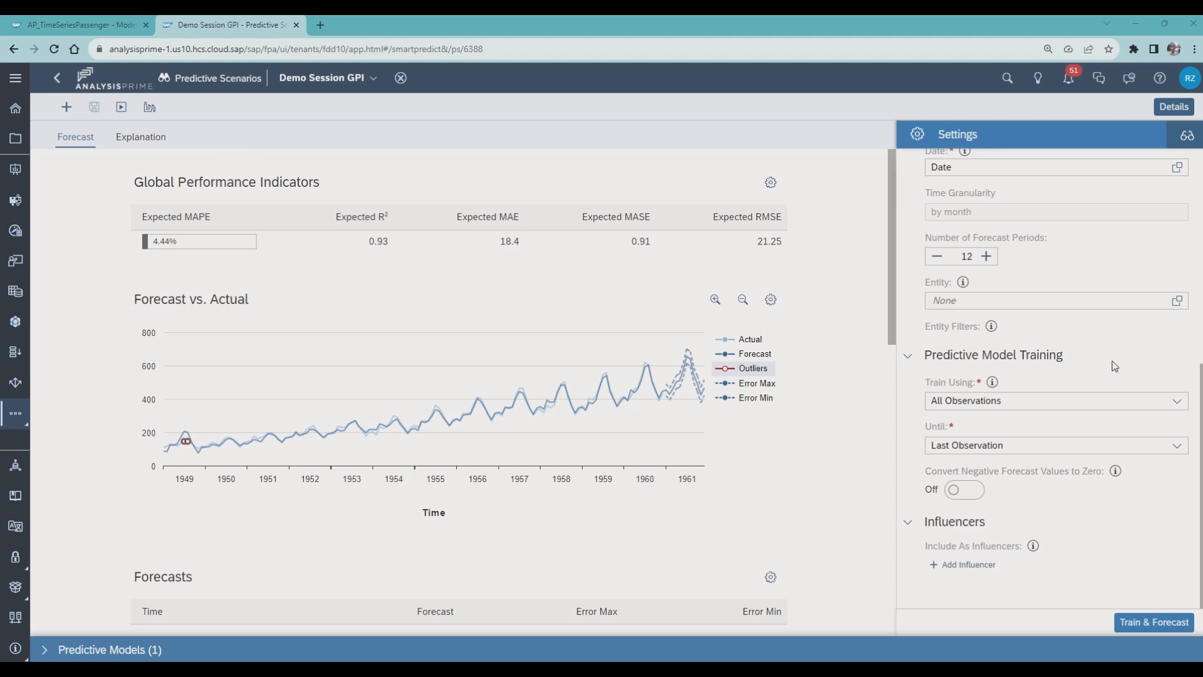
{"action": "scroll", "coordinate": [1132, 394], "scroll_direction": "up", "scroll_amount": 2}
{"action": "scroll", "coordinate": [1133, 395], "scroll_direction": "up", "scroll_amount": 4}
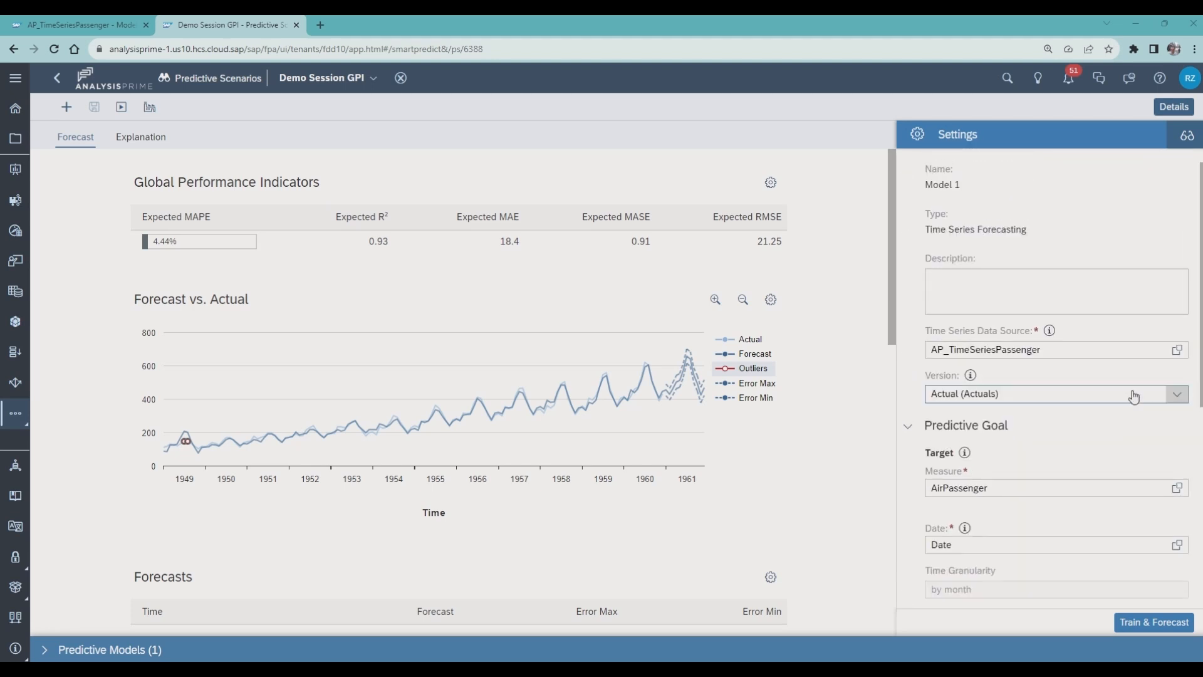
{"action": "scroll", "coordinate": [1133, 395], "scroll_direction": "down", "scroll_amount": 2}
{"action": "scroll", "coordinate": [1133, 395], "scroll_direction": "down", "scroll_amount": 4}
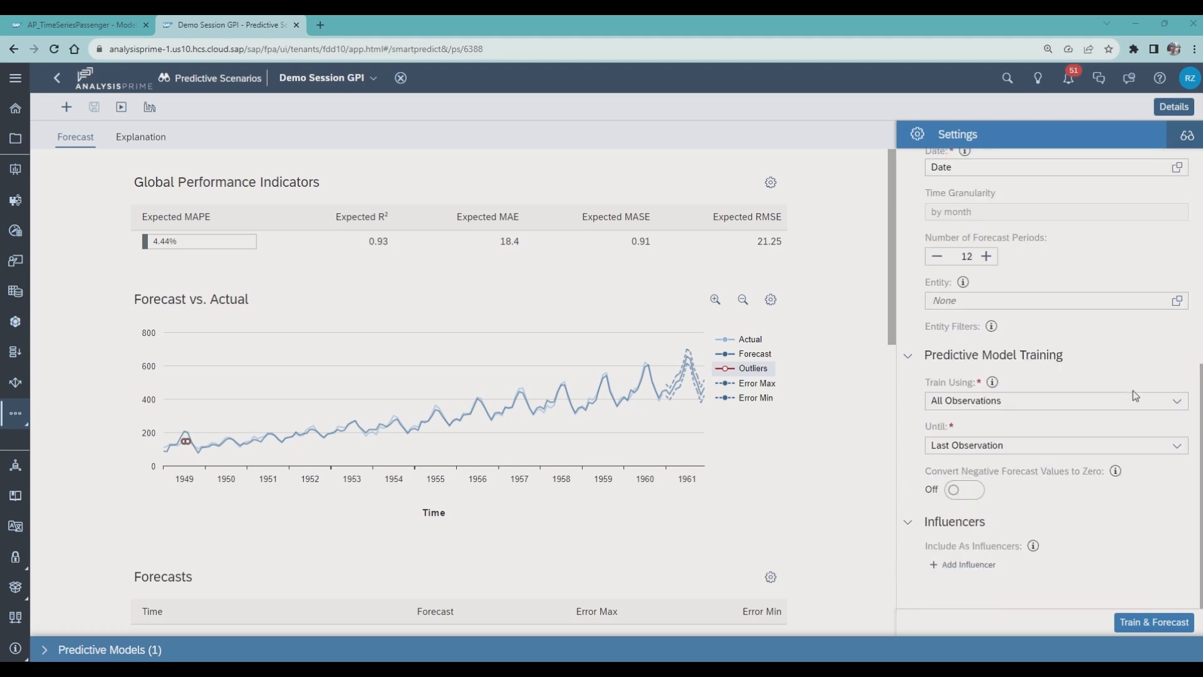
- Set Company as the entity of the predictive model, and train and forecast it again
{"action": "left_click", "coordinate": [1177, 304]}
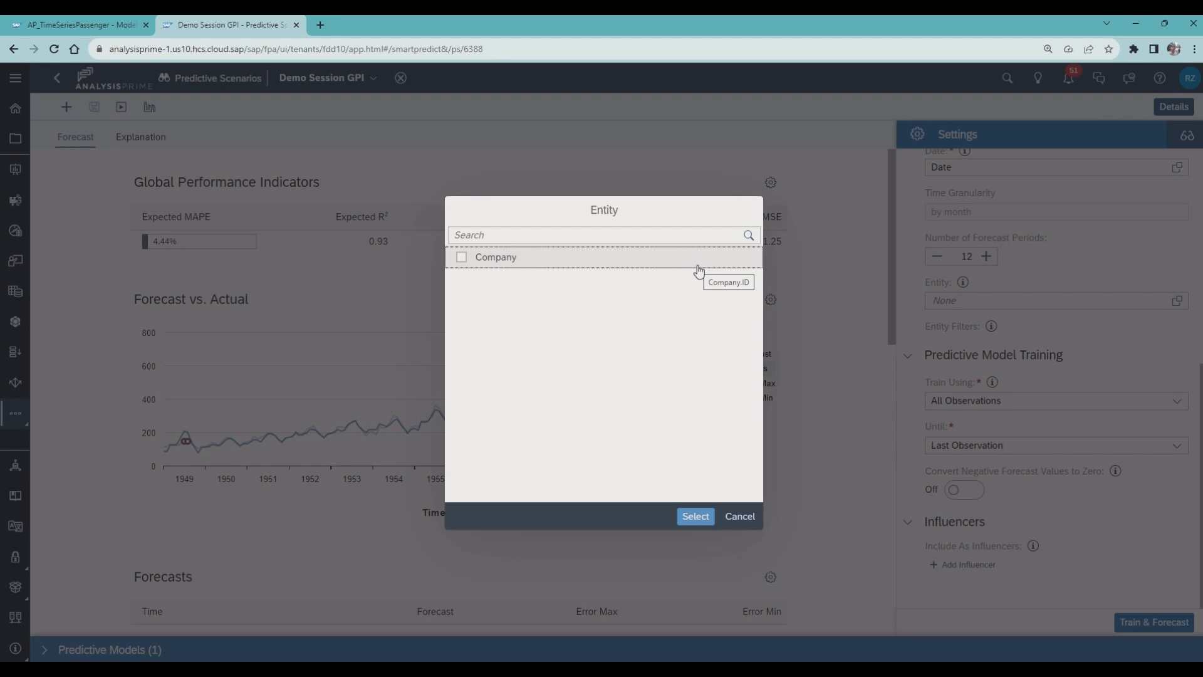
{"action": "left_click", "coordinate": [461, 259]}
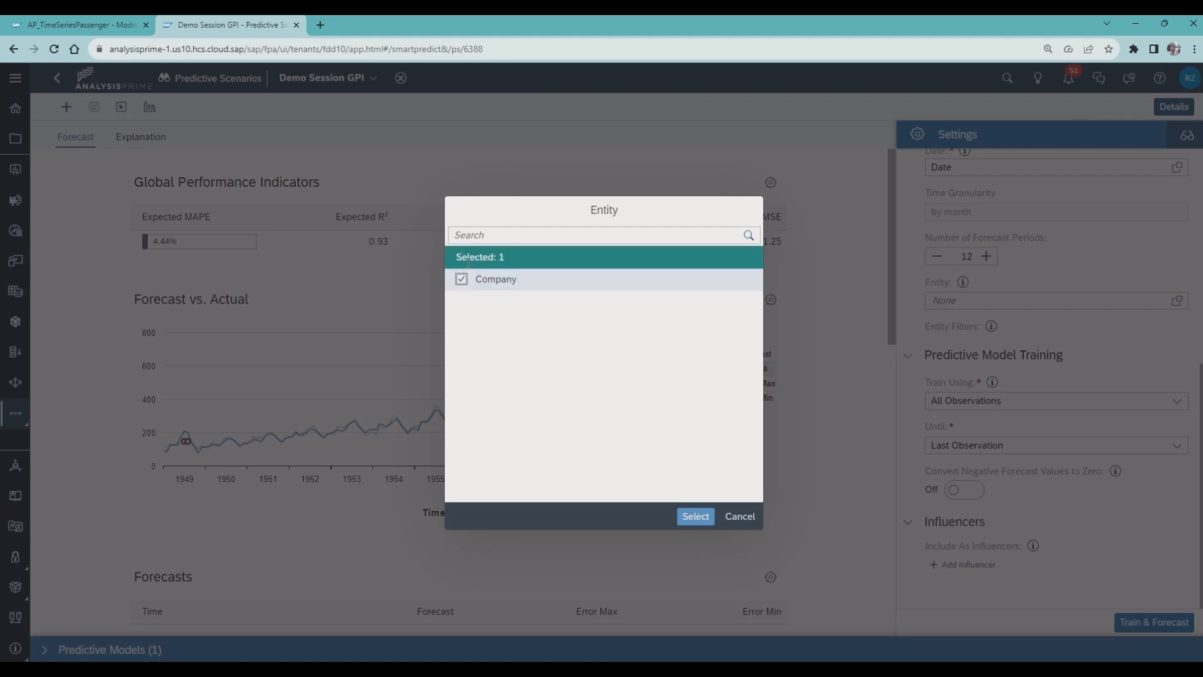
{"action": "left_click", "coordinate": [702, 522]}
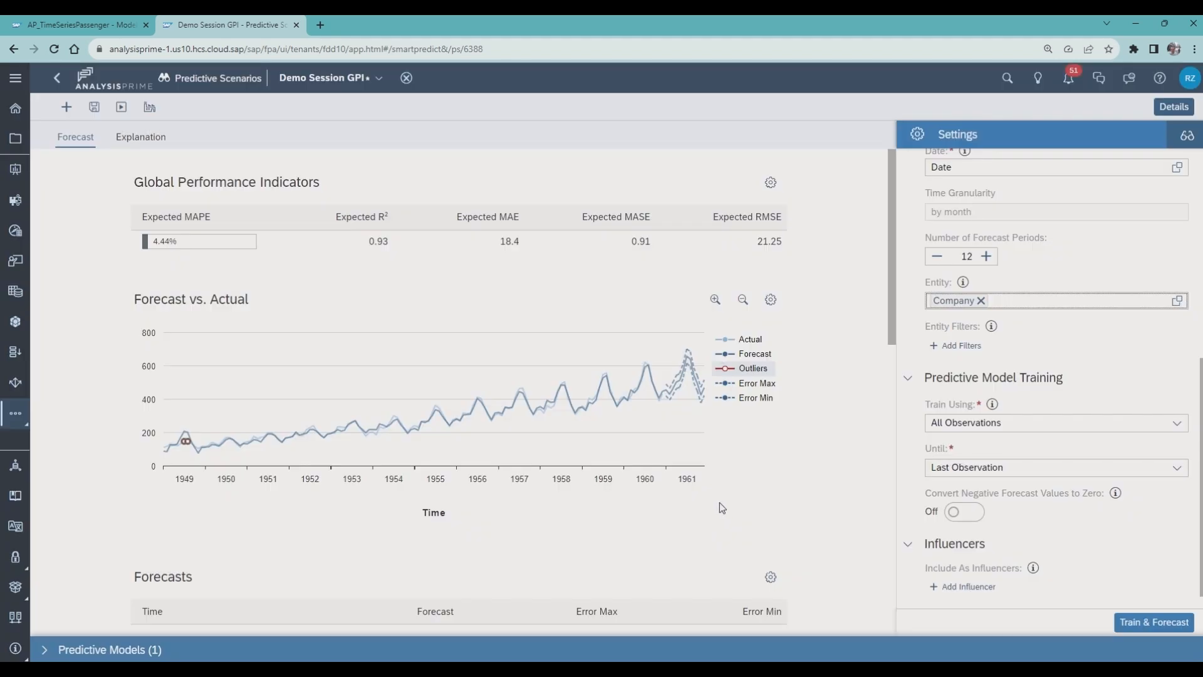
{"action": "left_click", "coordinate": [1150, 619]}
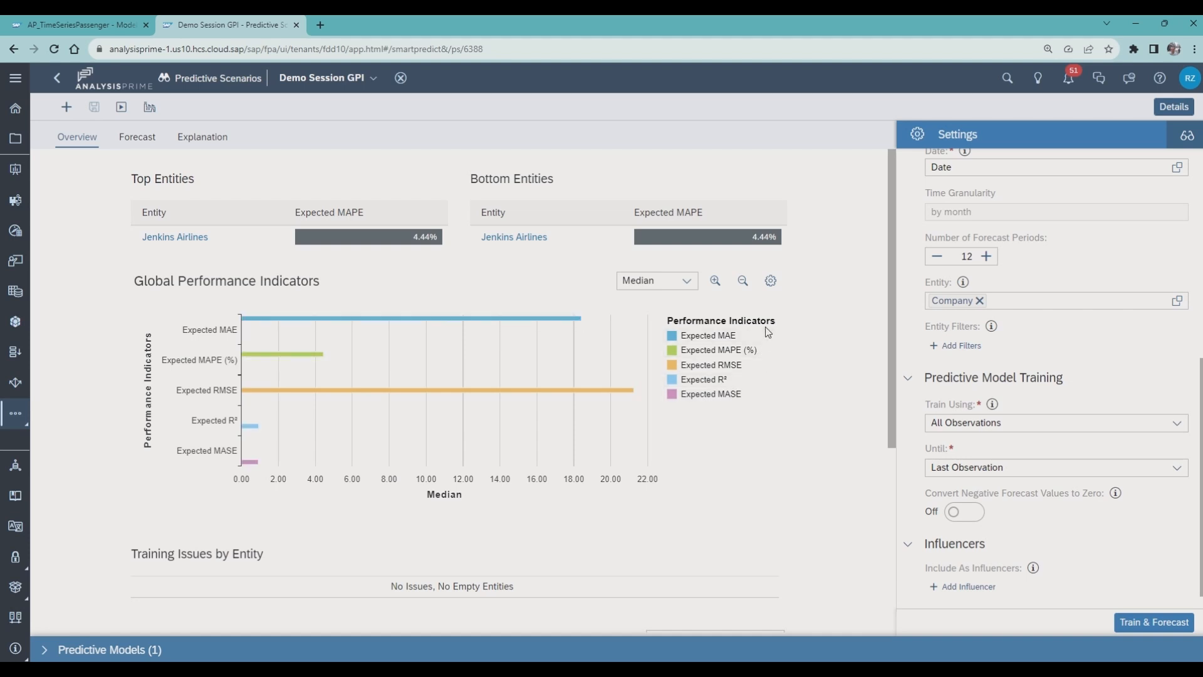
- Change the Global Performance Indicators chart in the overview from a bar chart to a Table and apply the visualization settings
{"action": "left_click", "coordinate": [770, 281]}
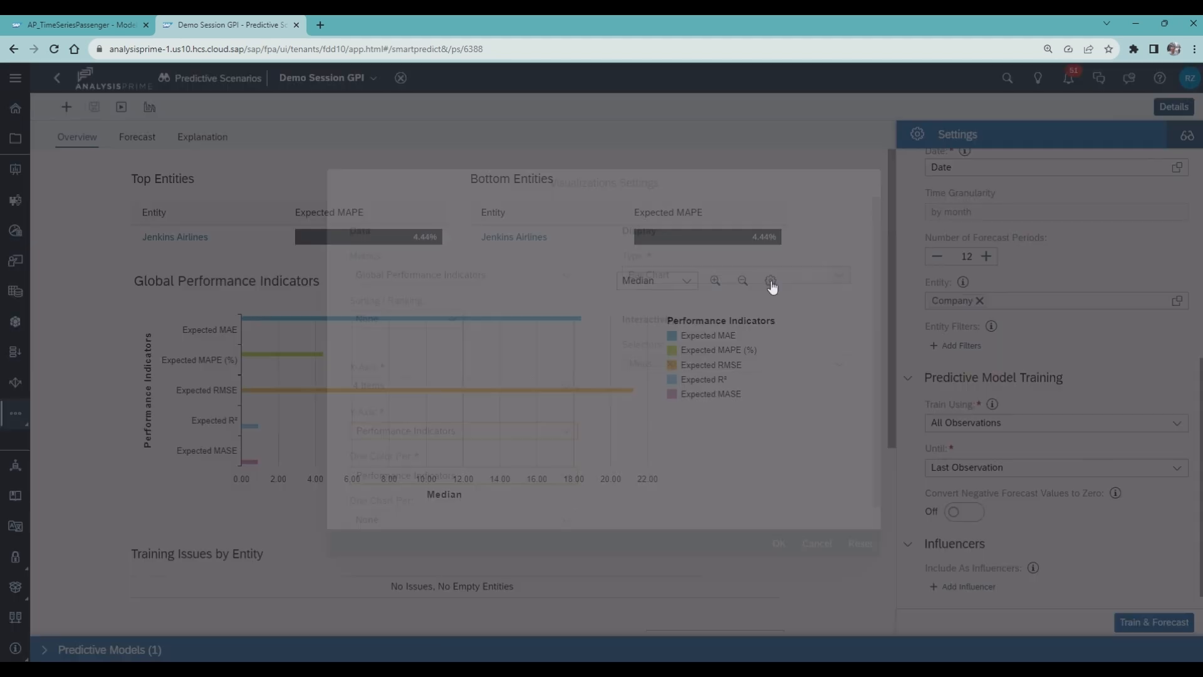
{"action": "left_click", "coordinate": [839, 277]}
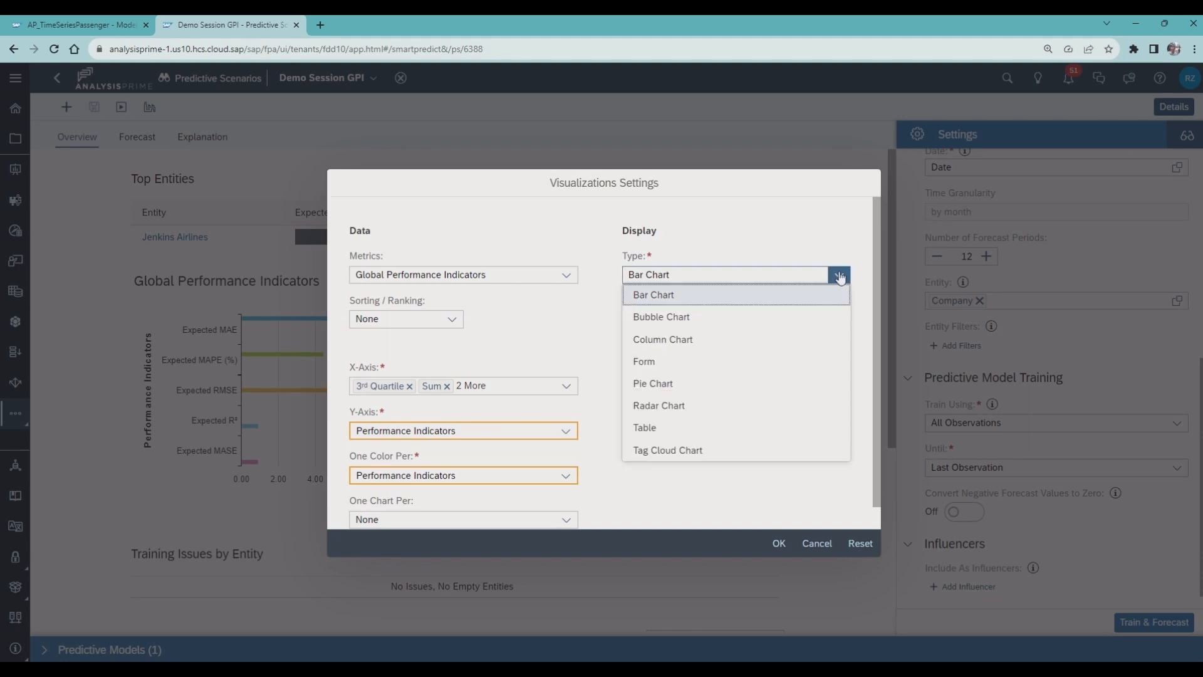
{"action": "left_click", "coordinate": [698, 428]}
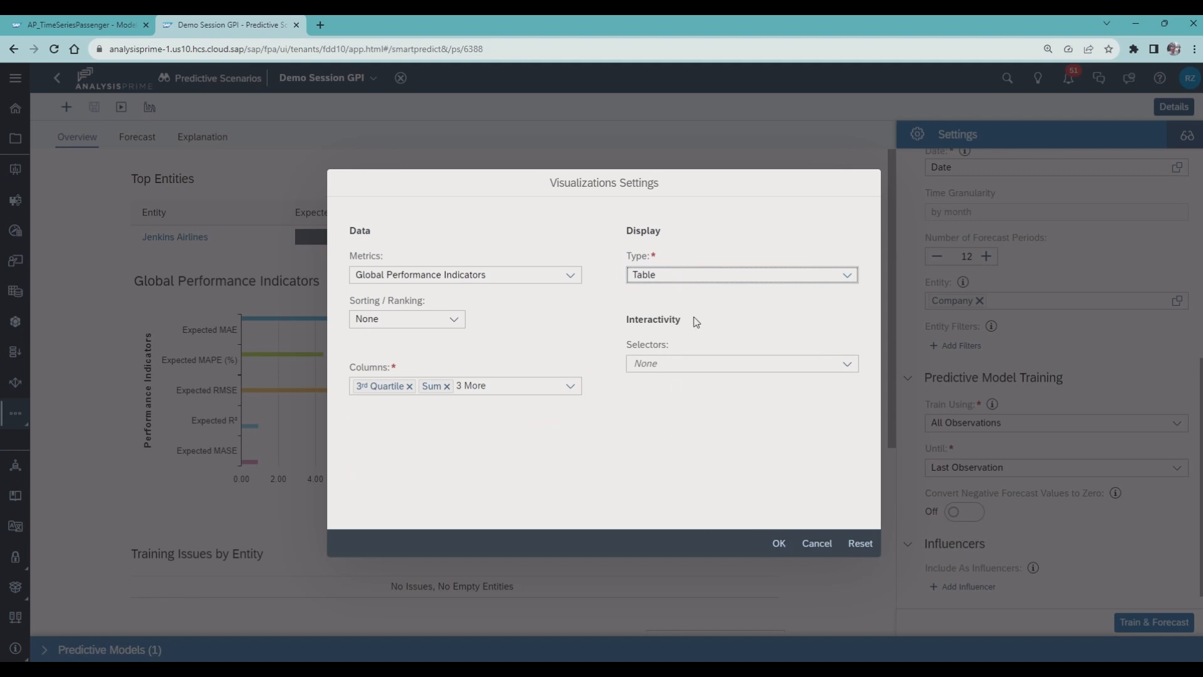
{"action": "left_click", "coordinate": [778, 543]}
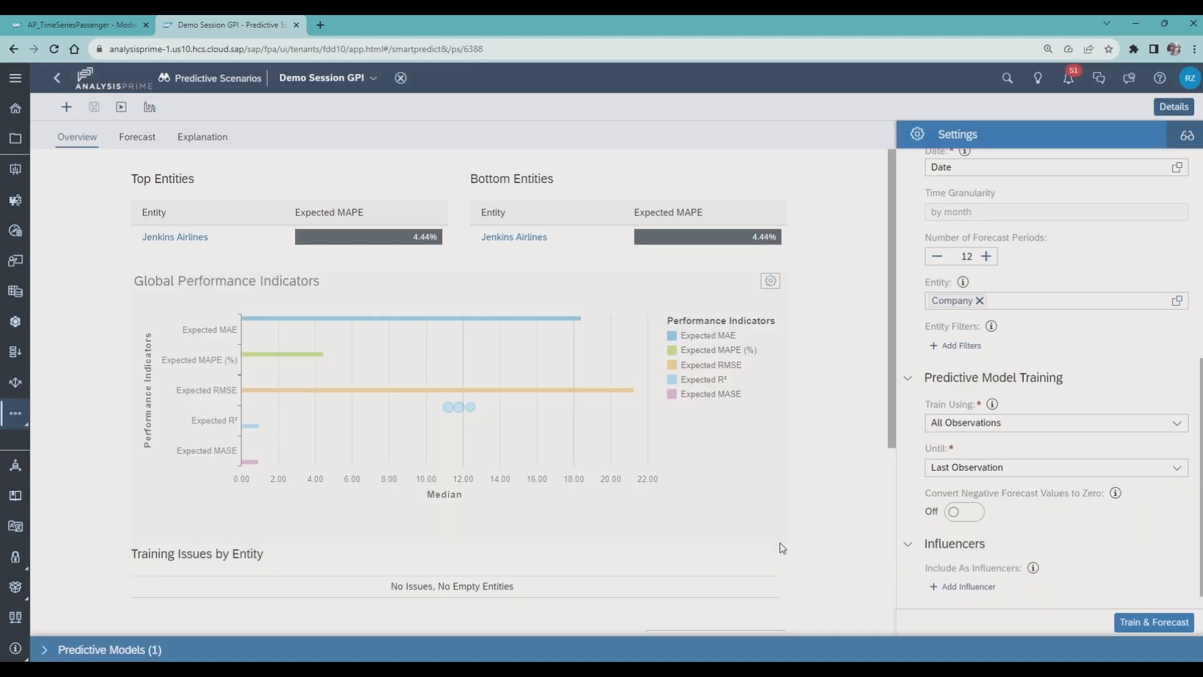